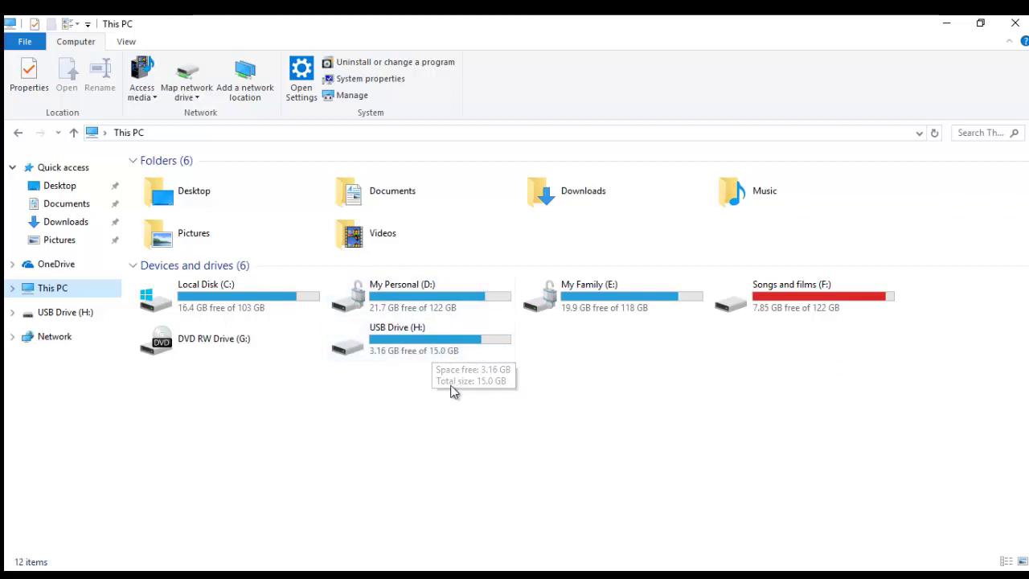
# Open USB Drive (H:) and check the combined size and attributes of all the files on it.
pyautogui.click(447, 344)
pyautogui.doubleClick(447, 344)
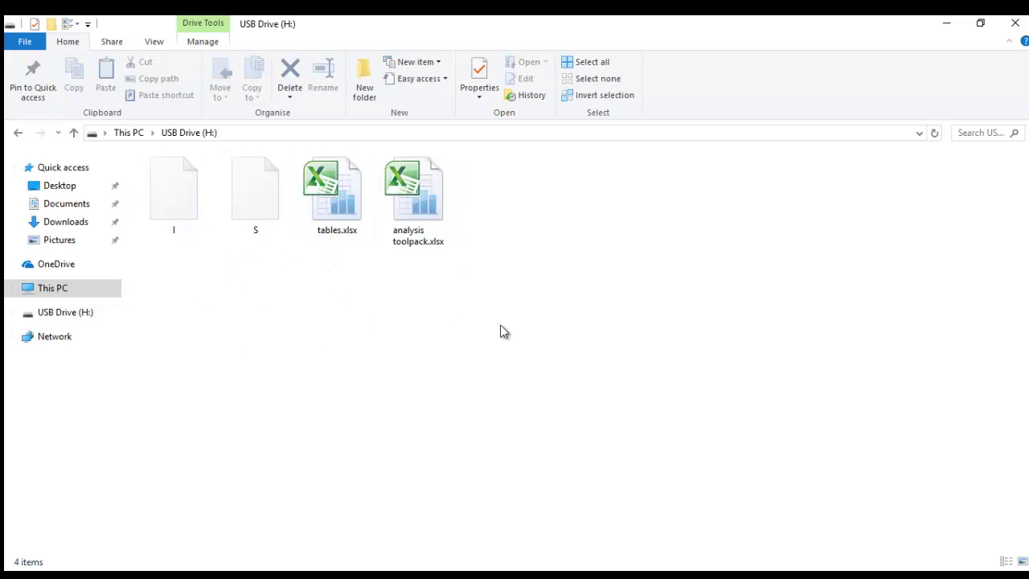
pyautogui.moveTo(466, 281); pyautogui.dragTo(165, 223)
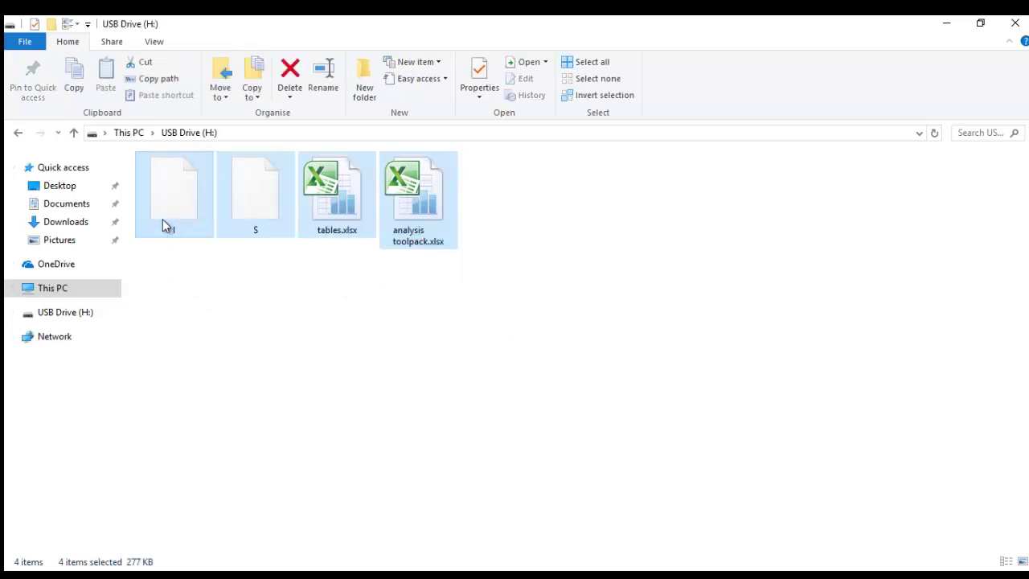
pyautogui.rightClick(166, 223)
pyautogui.click(241, 511)
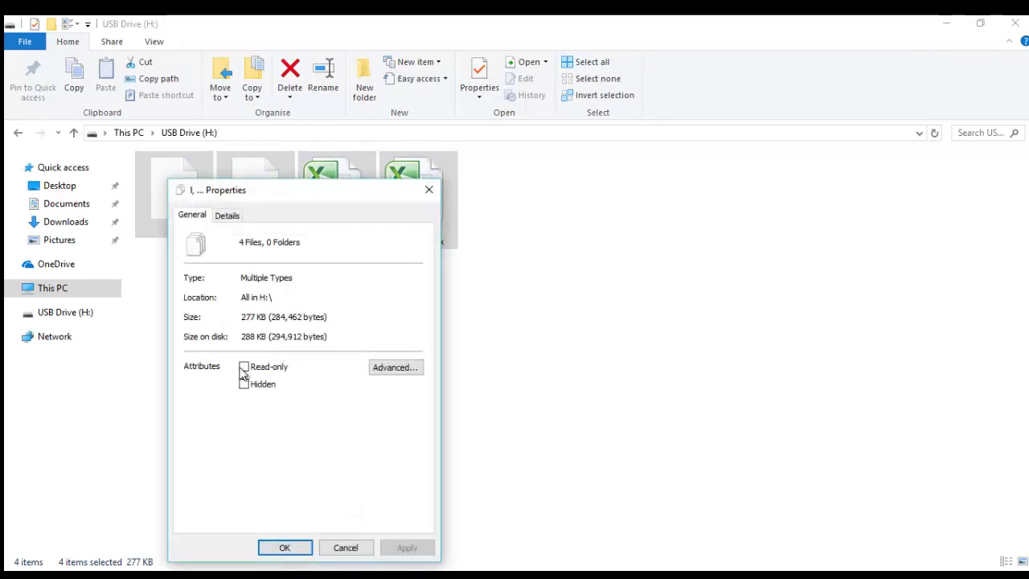
pyautogui.click(421, 194)
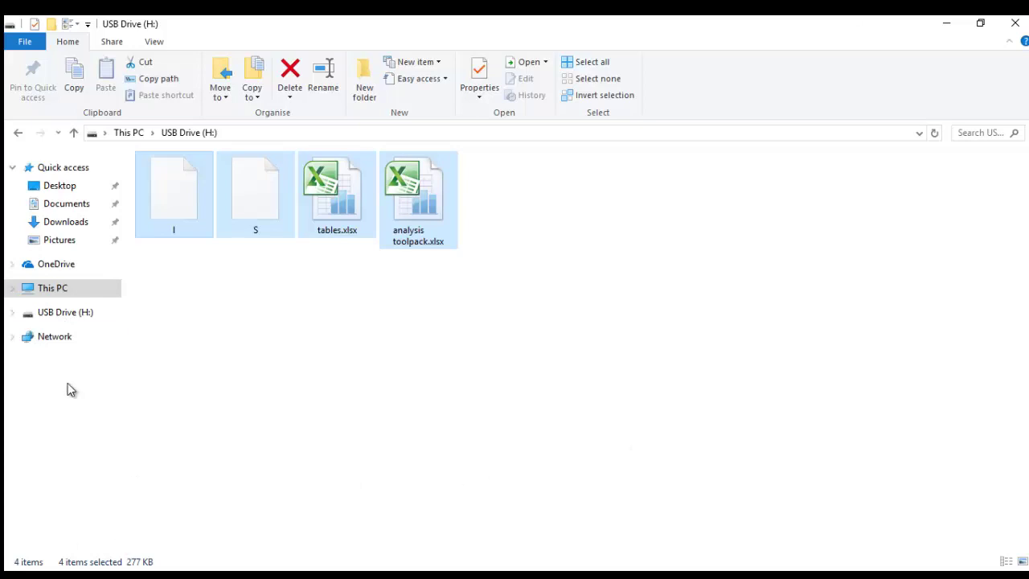
# Go from This PC's system information to the full Control Panel and open File Explorer Options.
pyautogui.rightClick(65, 288)
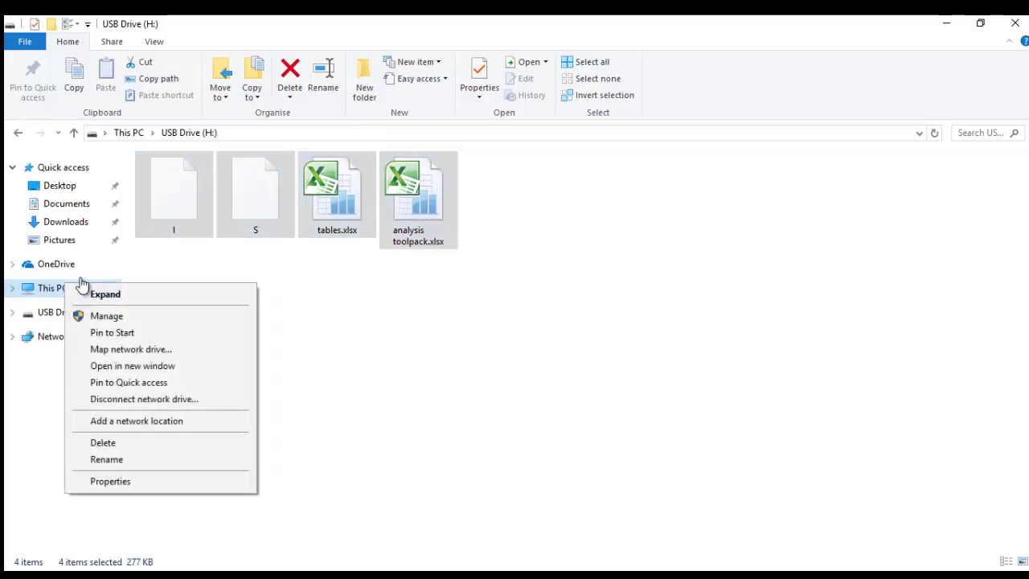
pyautogui.click(140, 483)
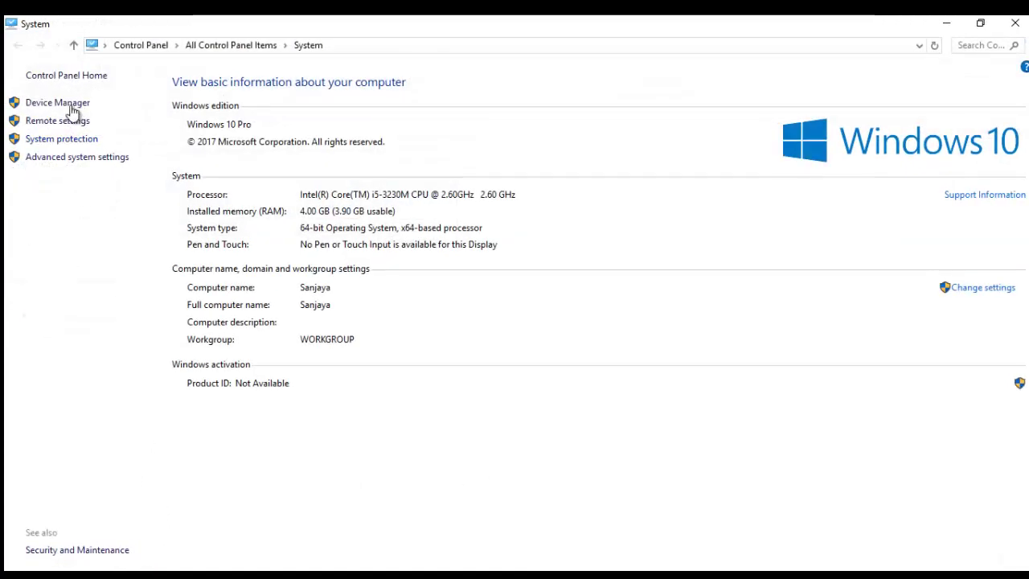
pyautogui.click(99, 84)
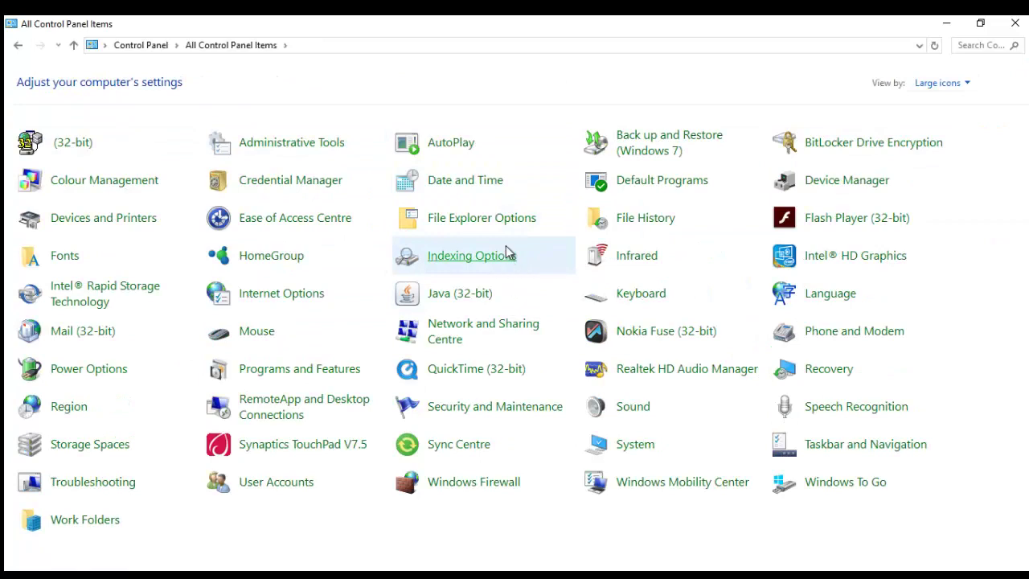
pyautogui.click(483, 218)
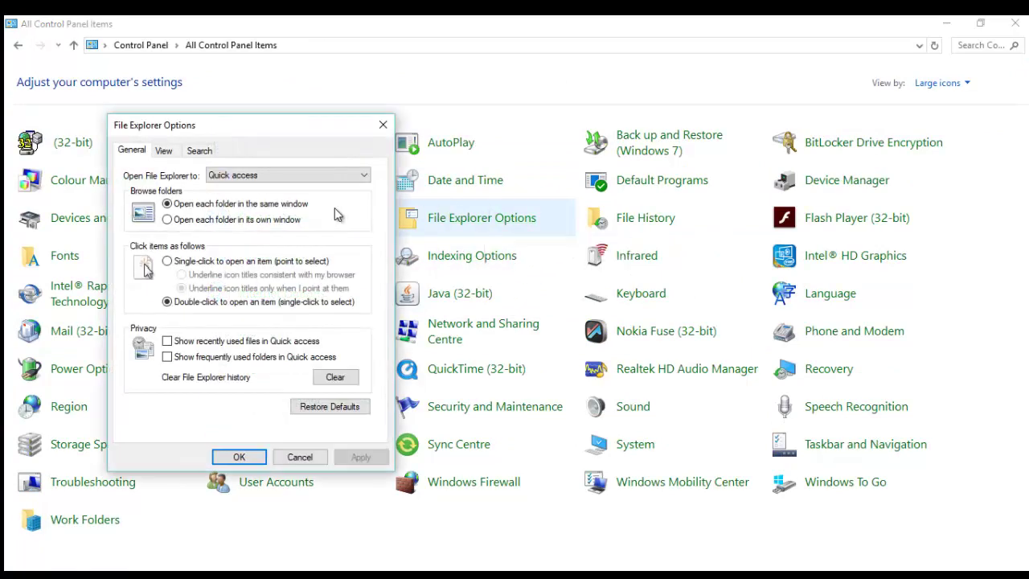
# Turn off "Hide protected operating system files (Recommended)" in the advanced view settings, accept the warning and apply the change.
pyautogui.click(165, 152)
pyautogui.moveTo(251, 141); pyautogui.dragTo(254, 100)
pyautogui.scroll(-2, 257, 279)
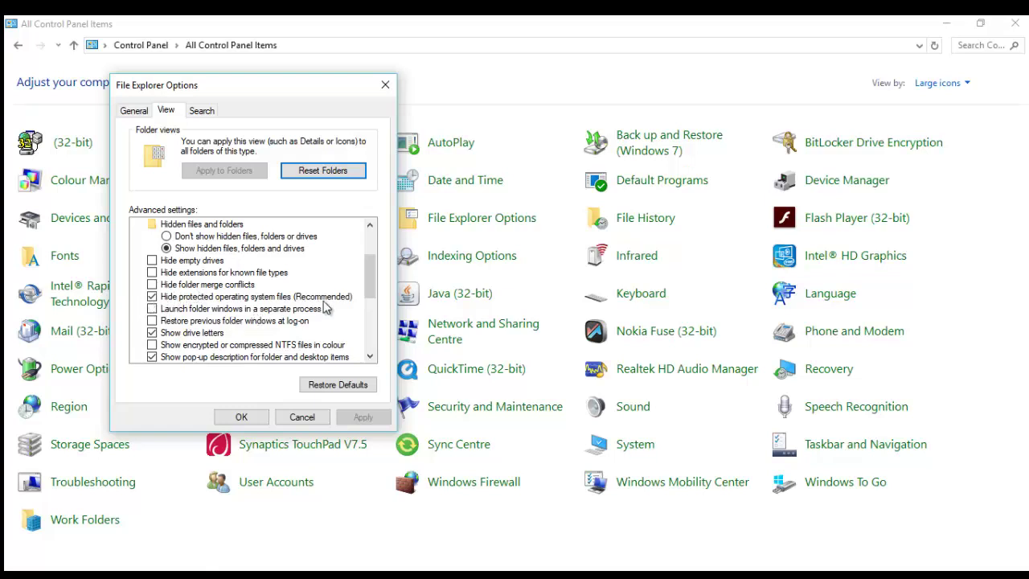
pyautogui.click(151, 296)
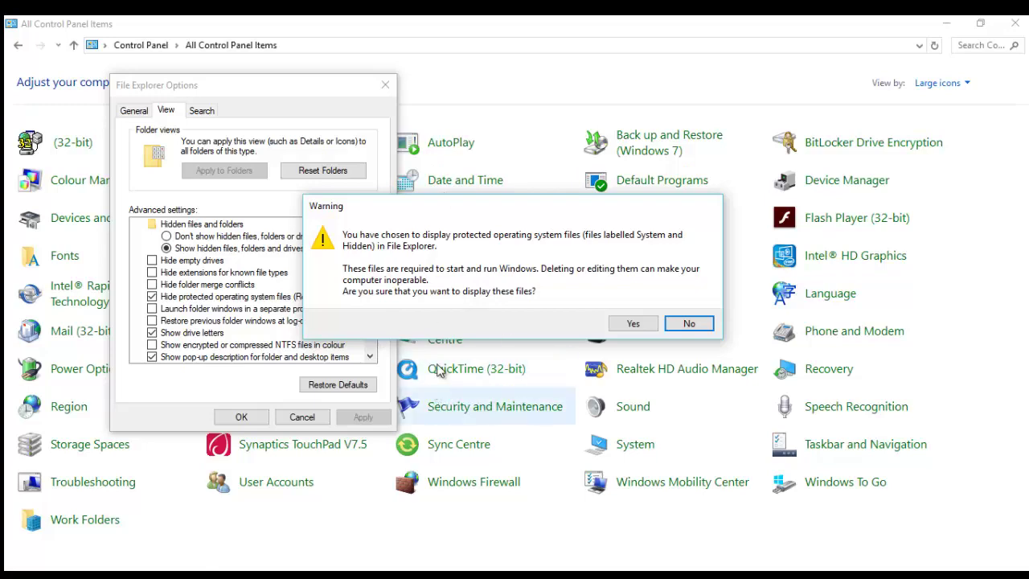
pyautogui.click(632, 324)
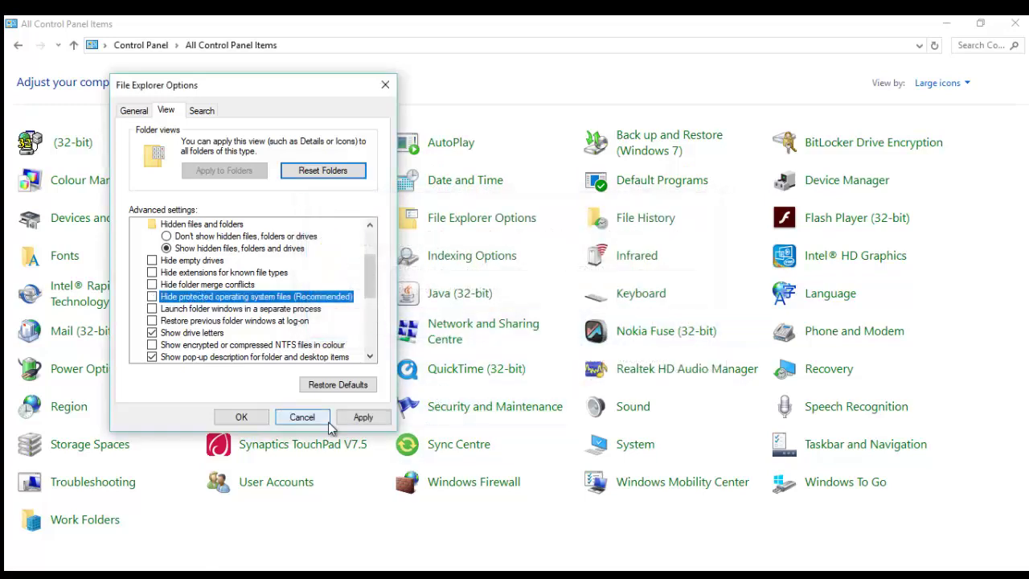
pyautogui.click(362, 417)
pyautogui.click(234, 416)
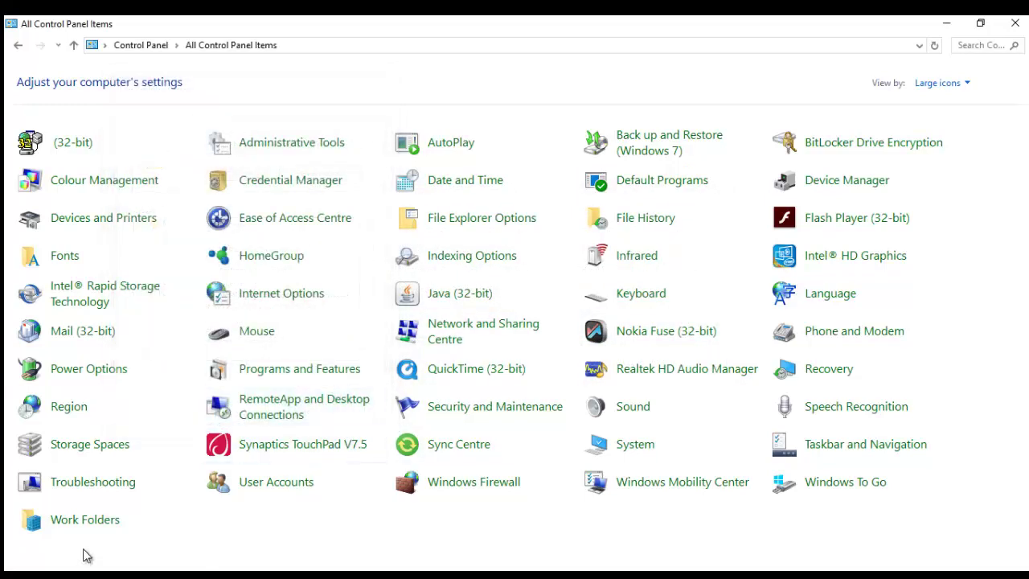
# Return to USB Drive (H:) and look inside the System Volume Information folder.
pyautogui.click(108, 514)
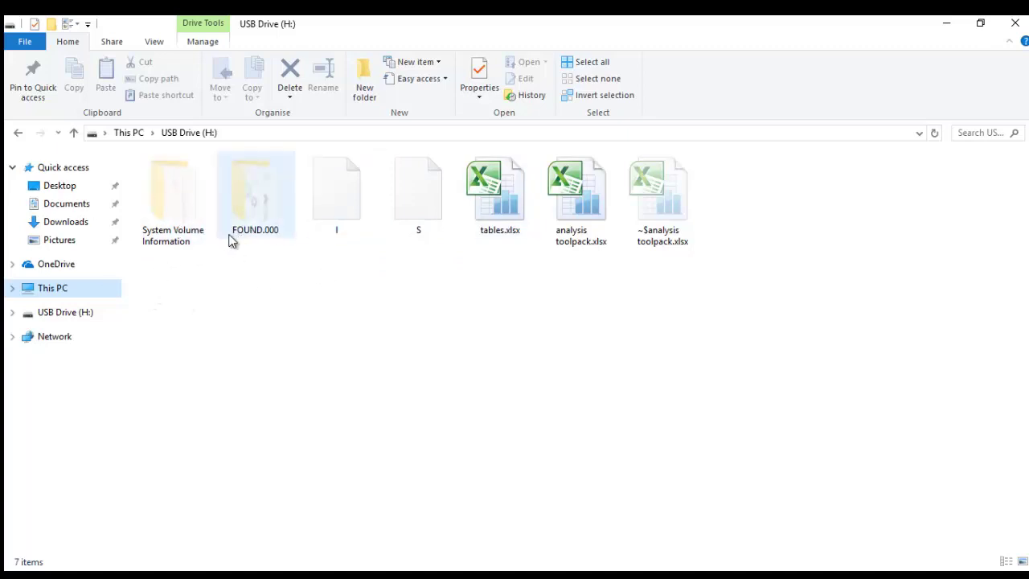
pyautogui.doubleClick(158, 224)
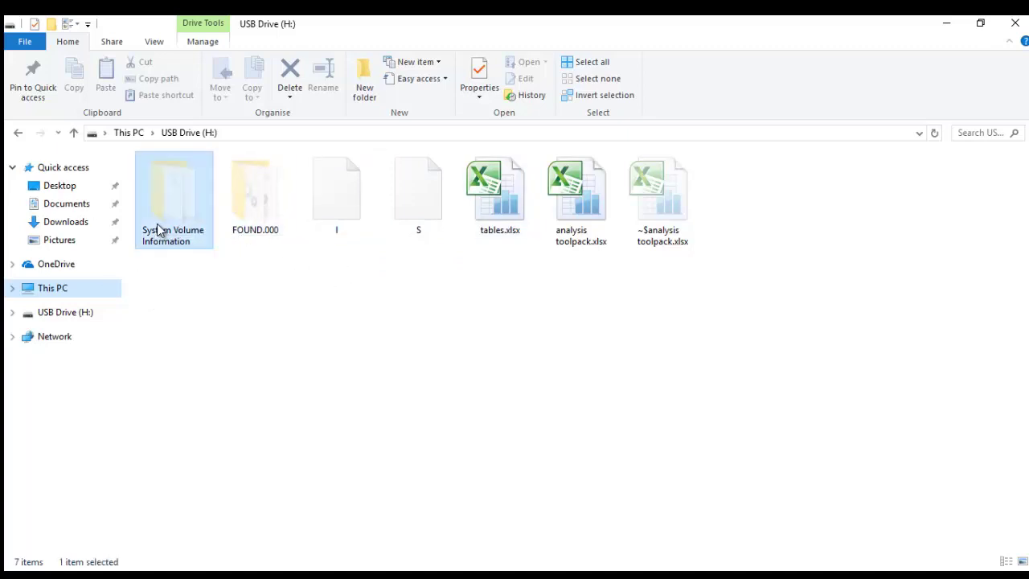
pyautogui.click(16, 134)
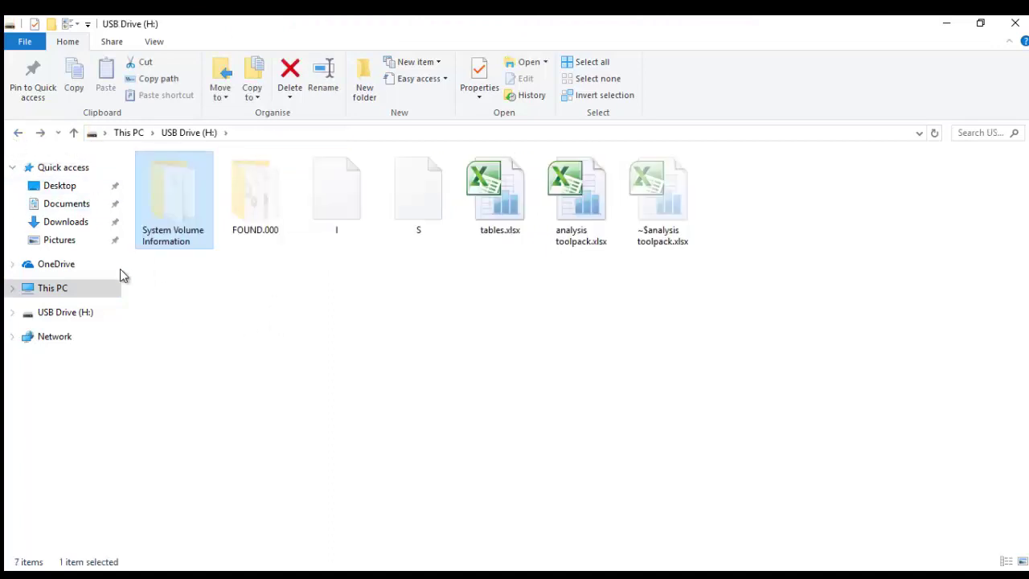
# Examine the recovered CHK file fragments in the FOUND.000 folder on USB Drive (H:).
pyautogui.doubleClick(266, 206)
pyautogui.scroll(-11, 321, 282)
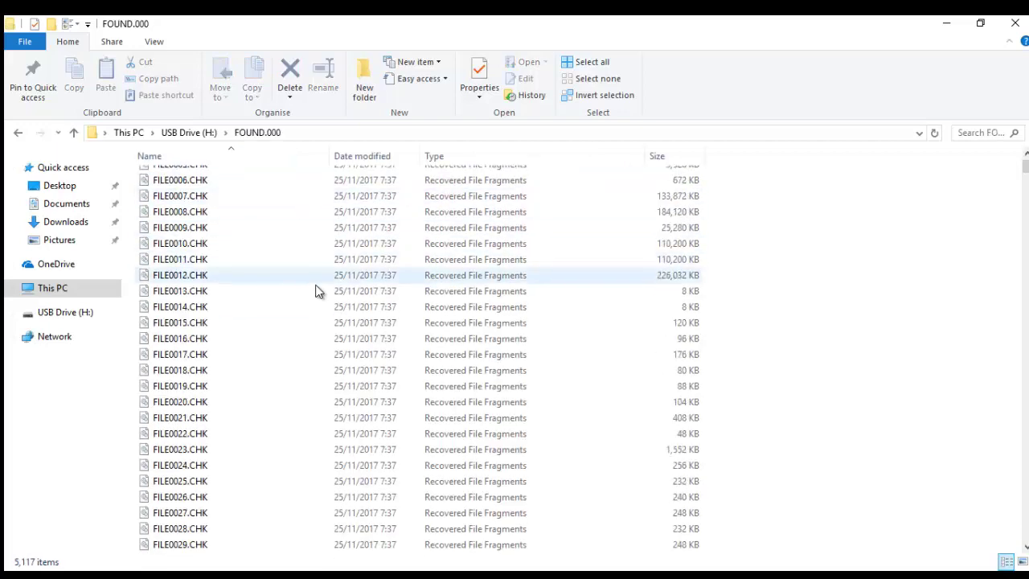
pyautogui.scroll(11, 340, 293)
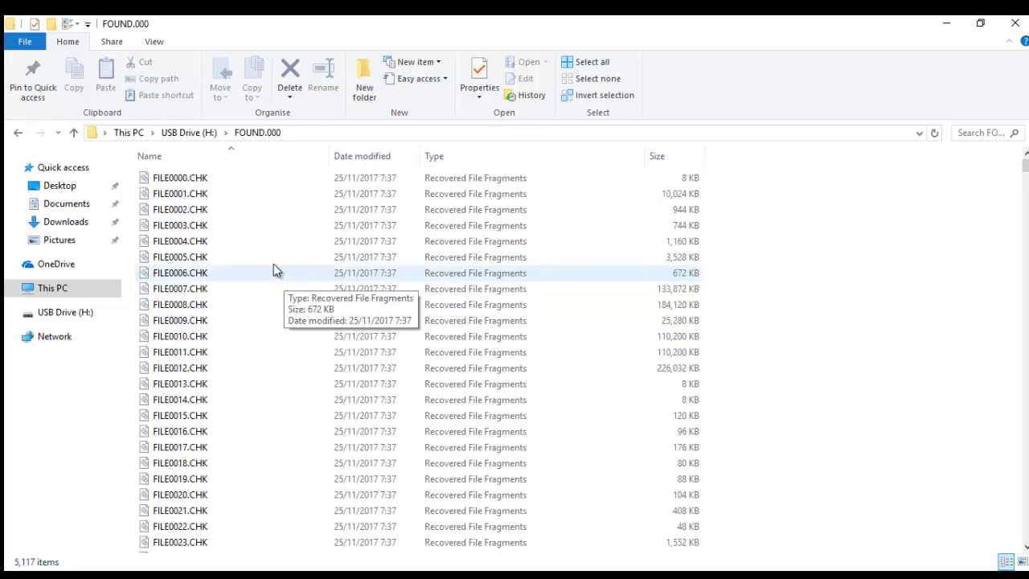
pyautogui.moveTo(1025, 166)
pyautogui.mouseDown()
pyautogui.moveTo(1026, 547)
pyautogui.moveTo(1025, 165)
pyautogui.mouseUp()
pyautogui.scroll(-6, 317, 246)
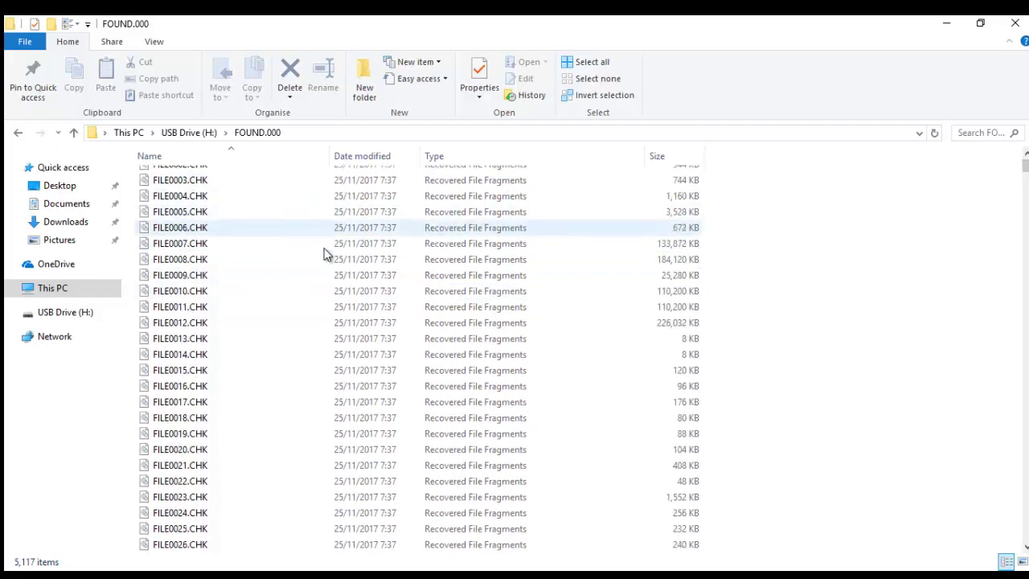
pyautogui.moveTo(1025, 167)
pyautogui.mouseDown()
pyautogui.moveTo(1025, 539)
pyautogui.moveTo(1025, 158)
pyautogui.mouseUp()
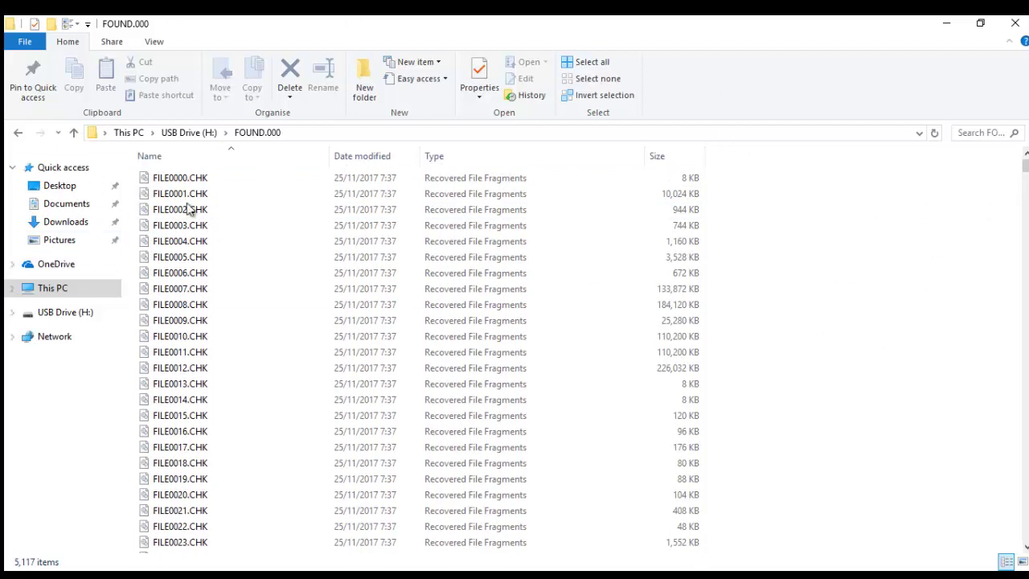
pyautogui.click(17, 133)
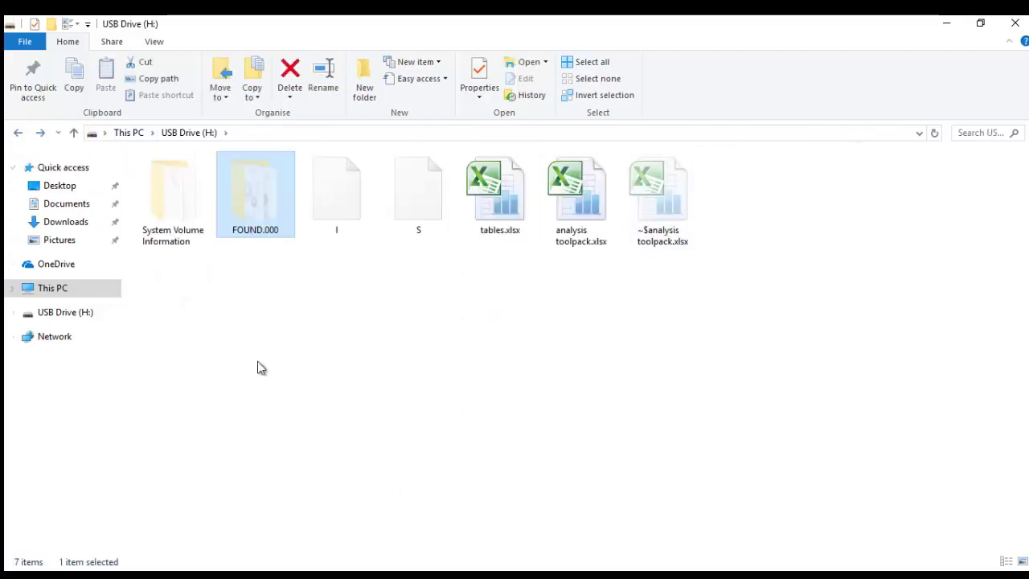
pyautogui.doubleClick(276, 194)
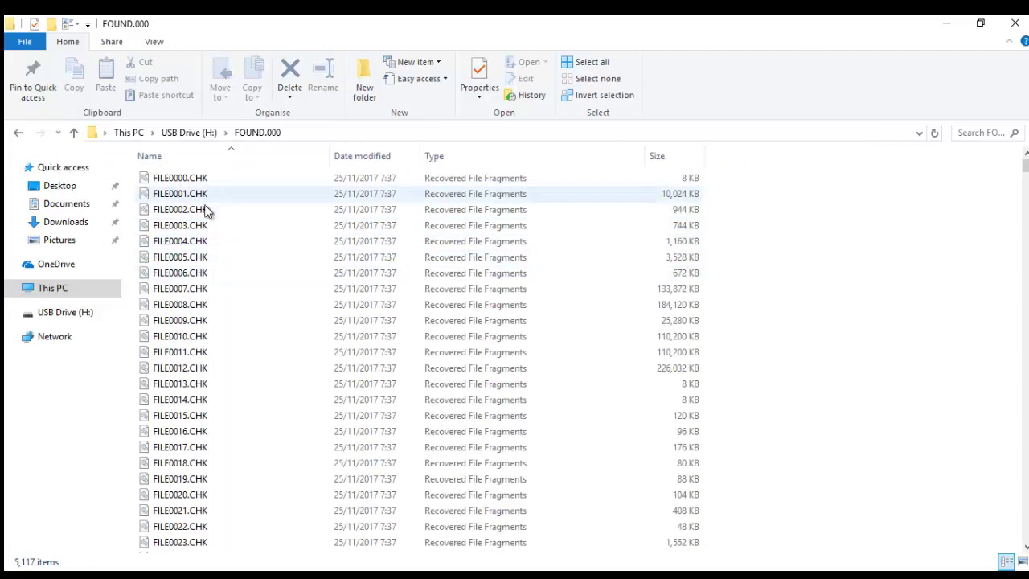
pyautogui.scroll(-5, 225, 293)
pyautogui.scroll(-8, 207, 209)
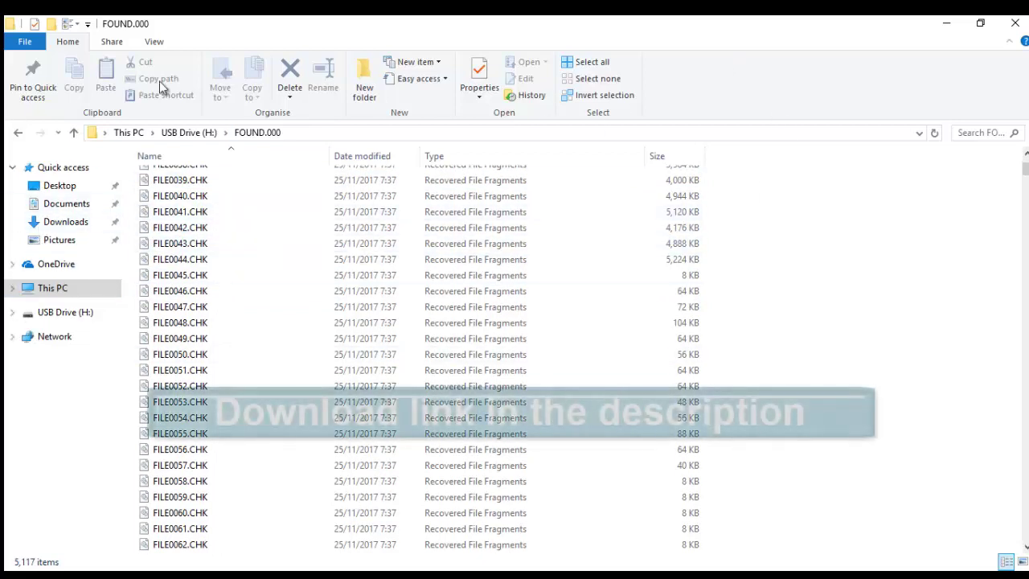
# Open the chk-back folder under Downloads > Programs and run setup.exe.
pyautogui.click(36, 228)
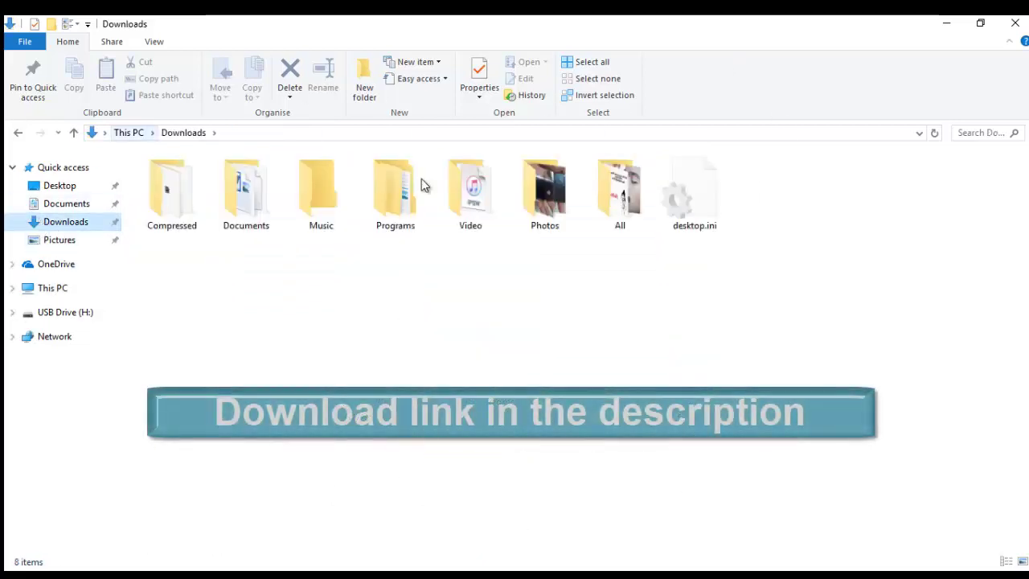
pyautogui.doubleClick(394, 189)
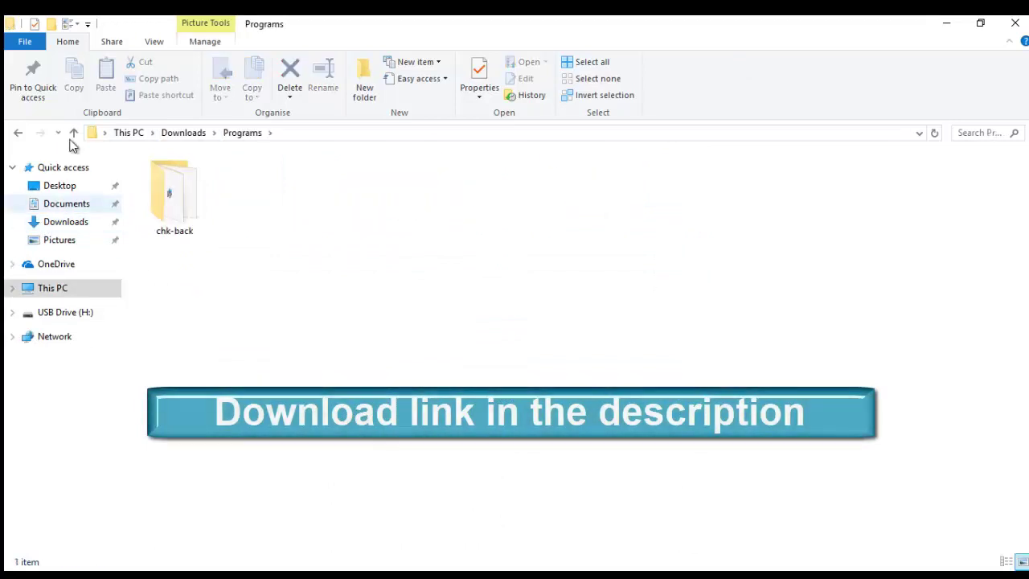
pyautogui.doubleClick(178, 201)
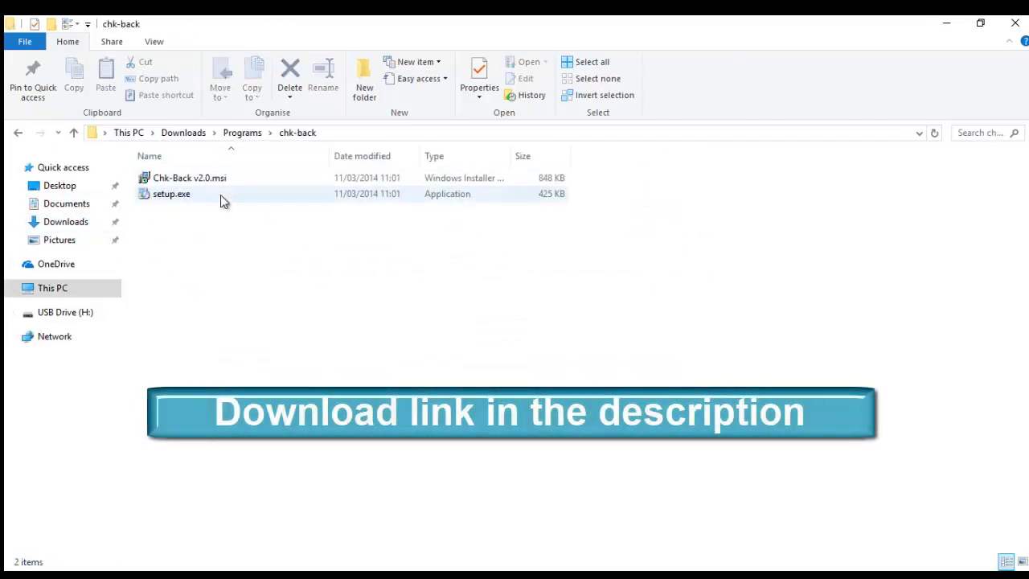
pyautogui.doubleClick(183, 195)
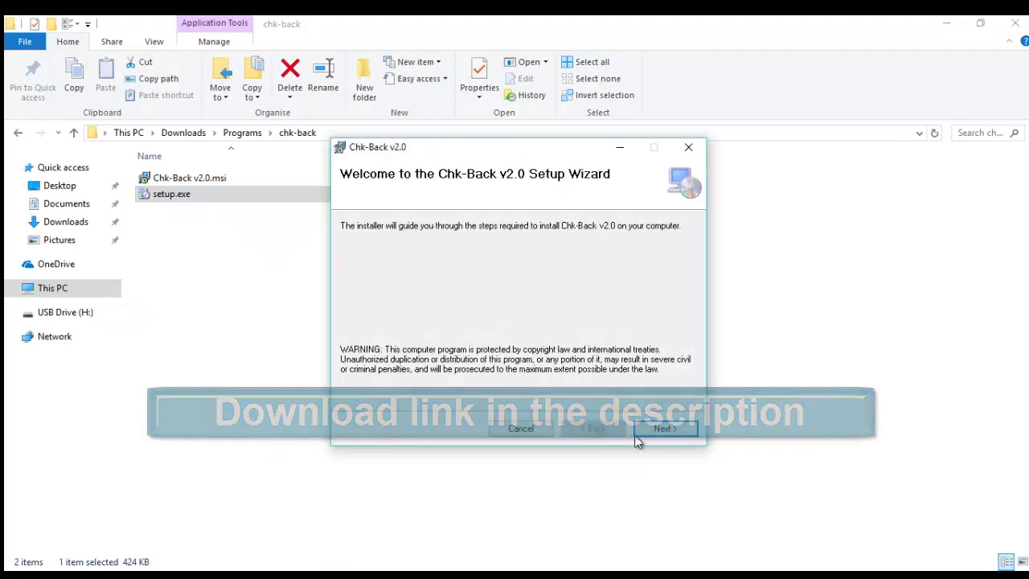
# Install Chk-Back v2.0 in the default folder for "Just me" and close the finished installer.
pyautogui.click(671, 430)
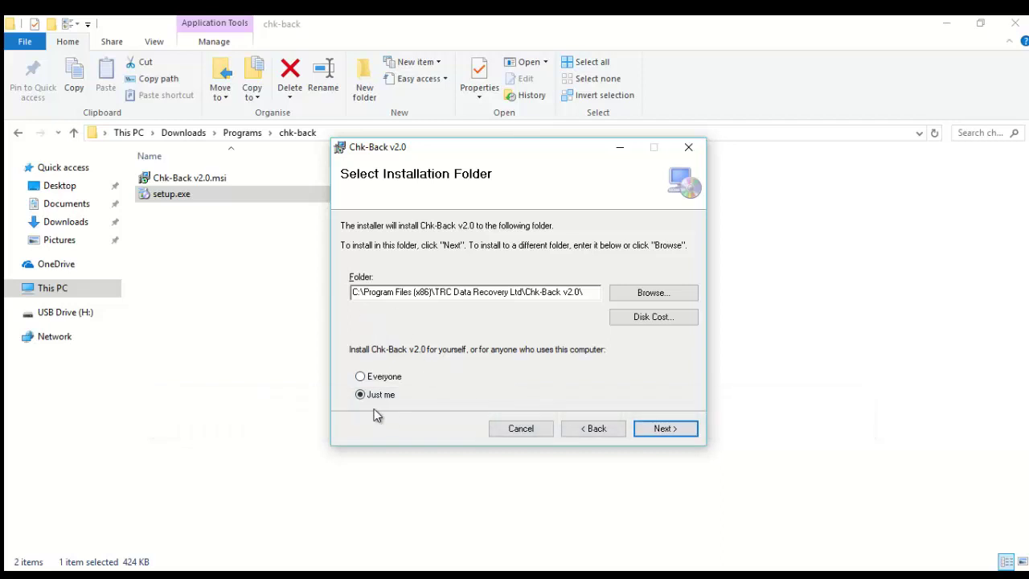
pyautogui.click(678, 433)
pyautogui.click(671, 436)
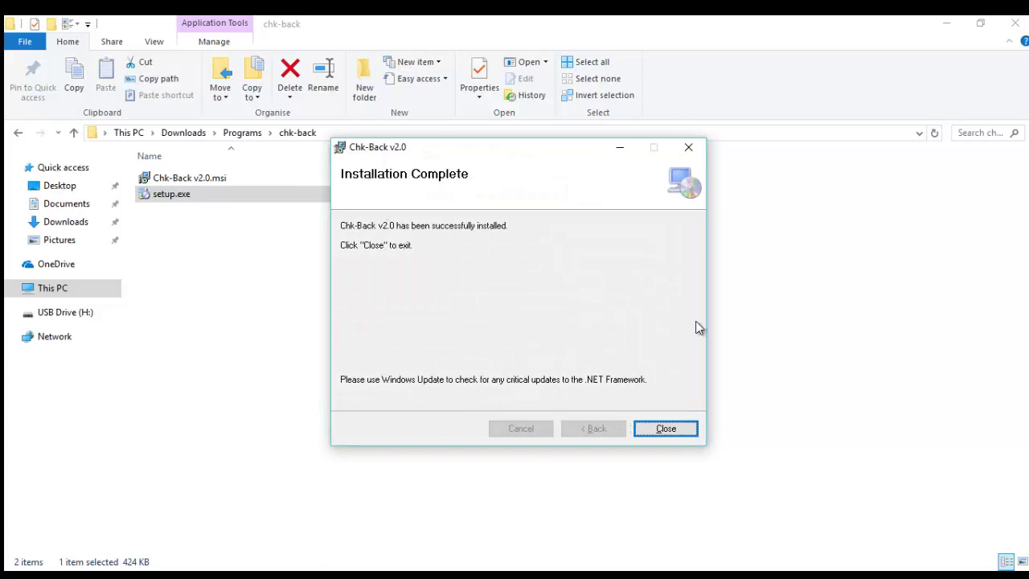
pyautogui.click(659, 430)
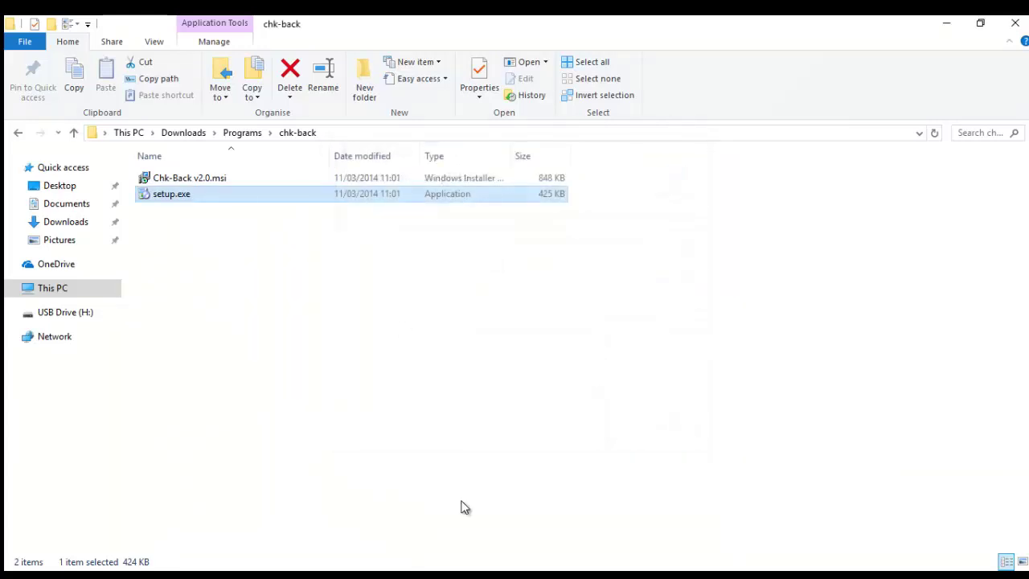
# Launch the newly installed Chk-Back program and move its window clear of the file list.
pyautogui.press('super')
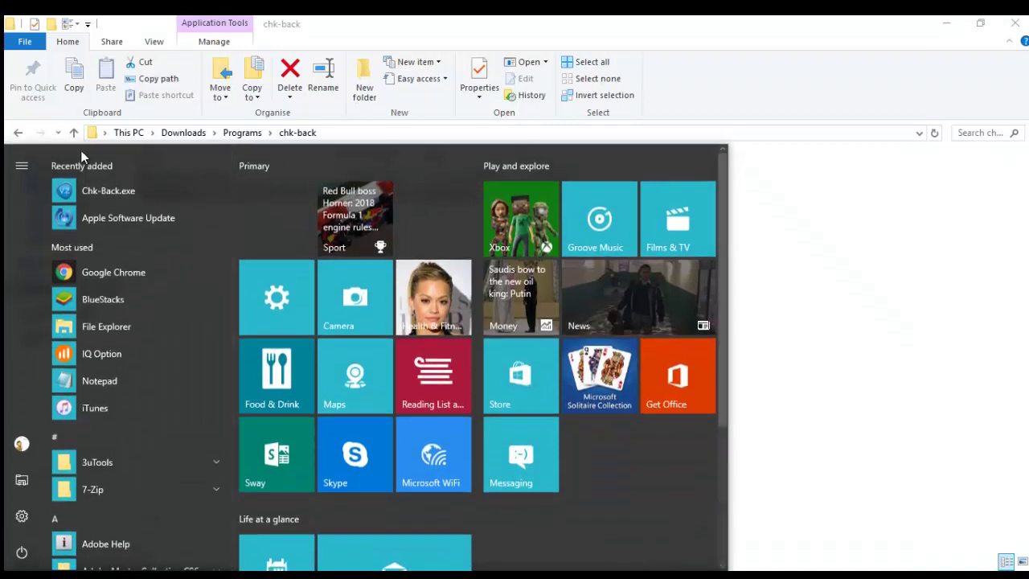
pyautogui.click(95, 190)
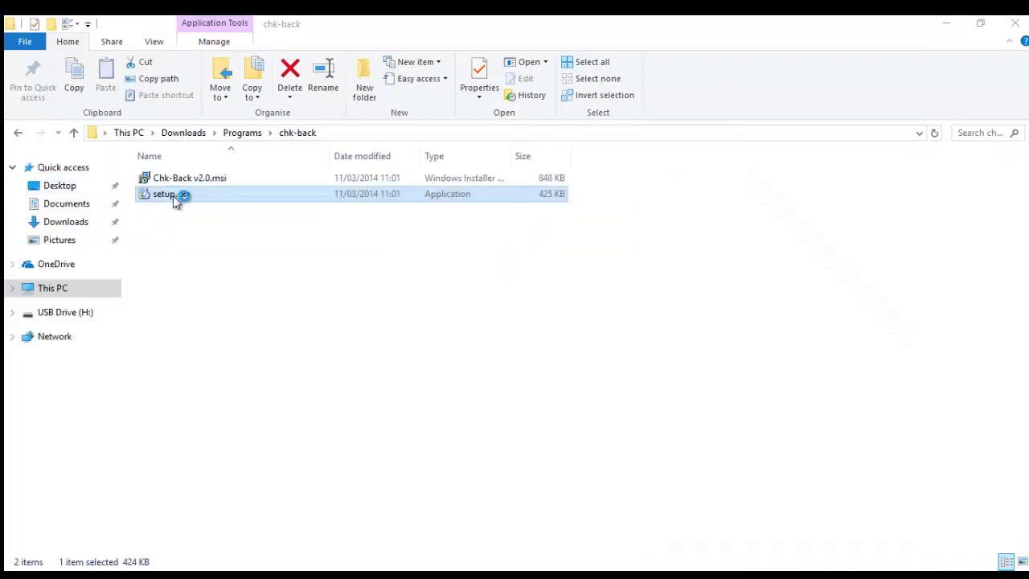
pyautogui.moveTo(451, 163); pyautogui.dragTo(527, 159)
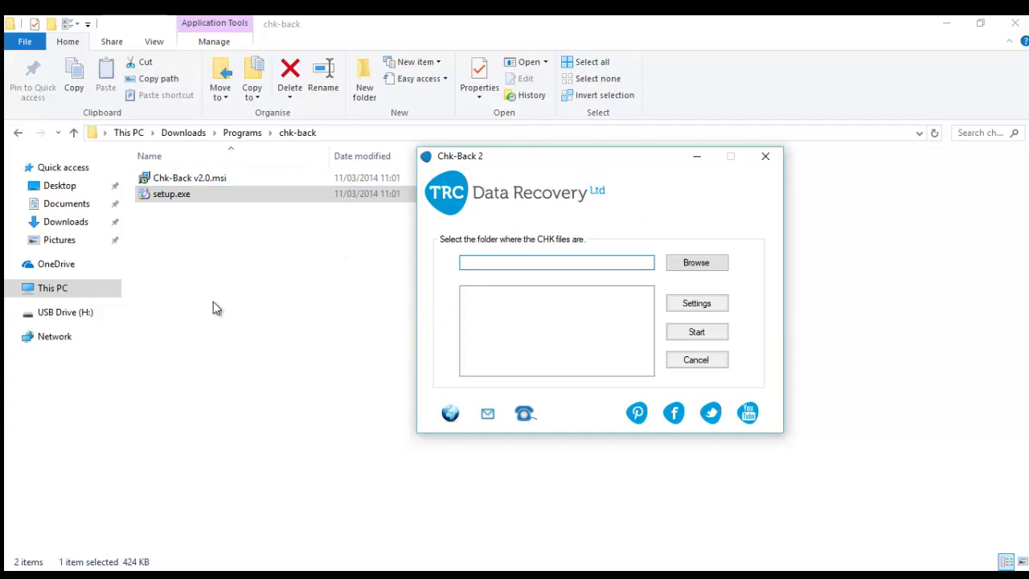
# Copy the FOUND.000 folder from USB Drive (H:).
pyautogui.click(51, 290)
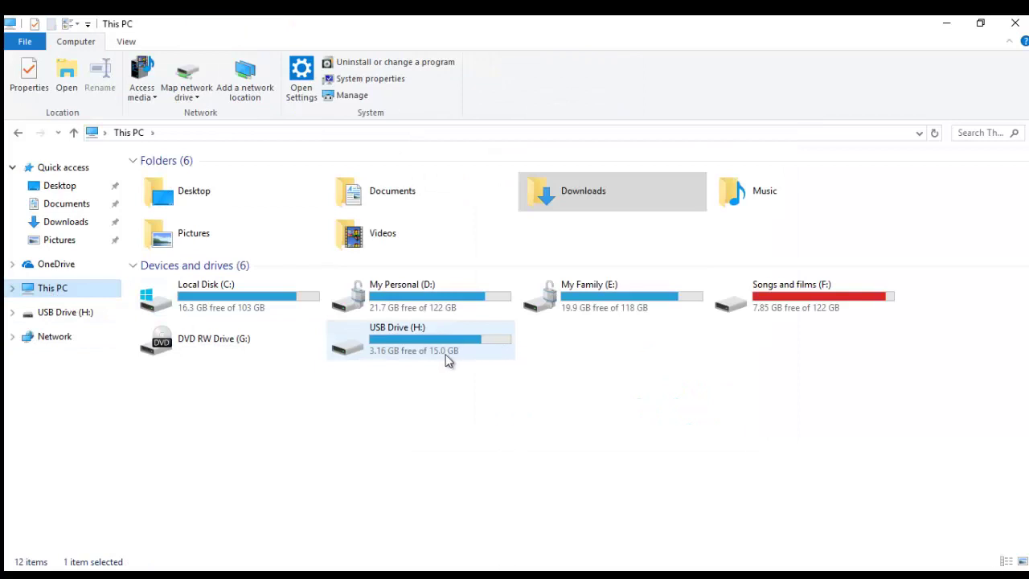
pyautogui.doubleClick(448, 359)
pyautogui.click(273, 222)
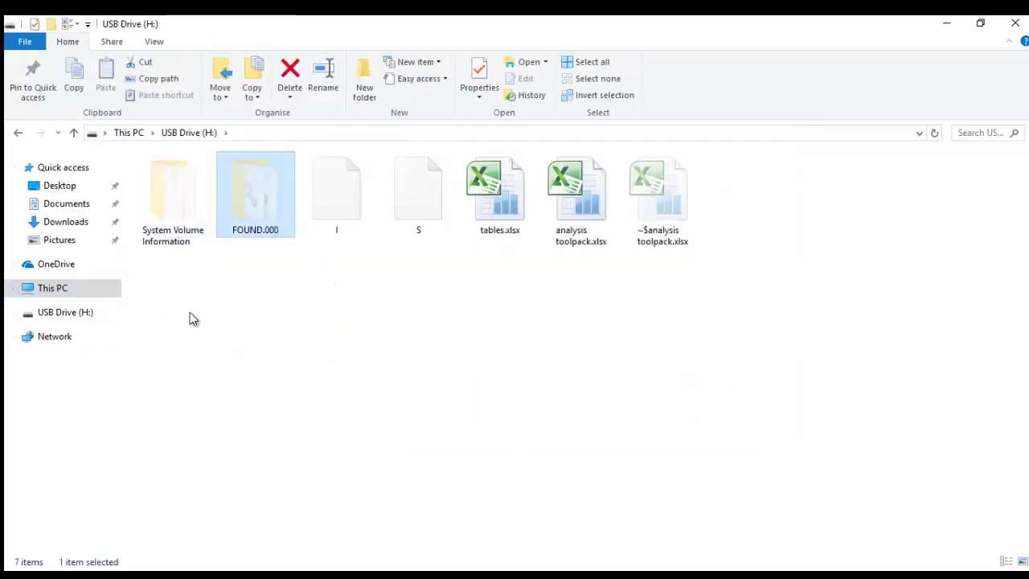
pyautogui.rightClick(263, 201)
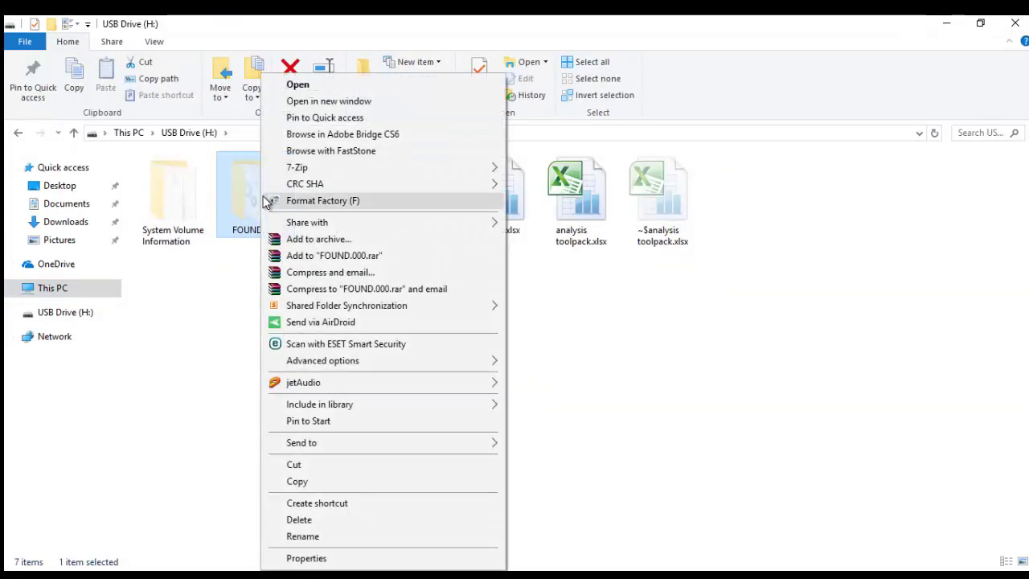
pyautogui.click(317, 482)
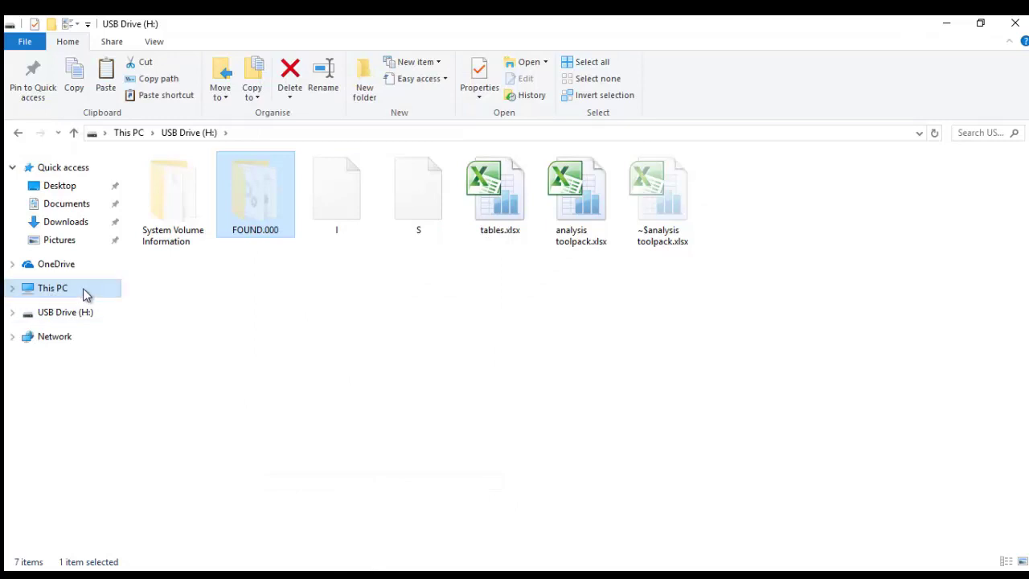
# Try to paste the copied FOUND.000 folder into New folder on the Songs and films (F:) drive.
pyautogui.click(86, 295)
pyautogui.doubleClick(797, 300)
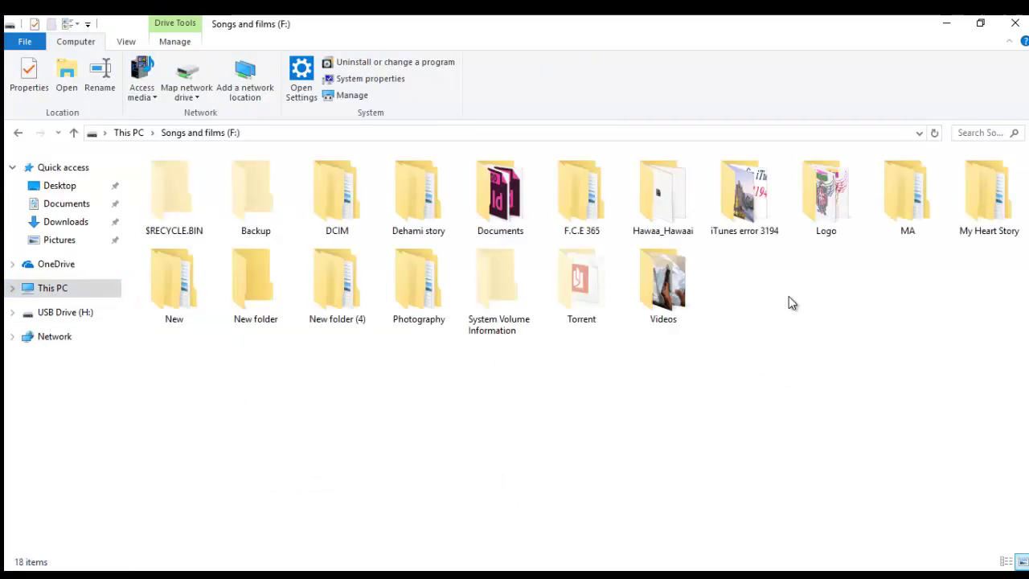
pyautogui.doubleClick(233, 312)
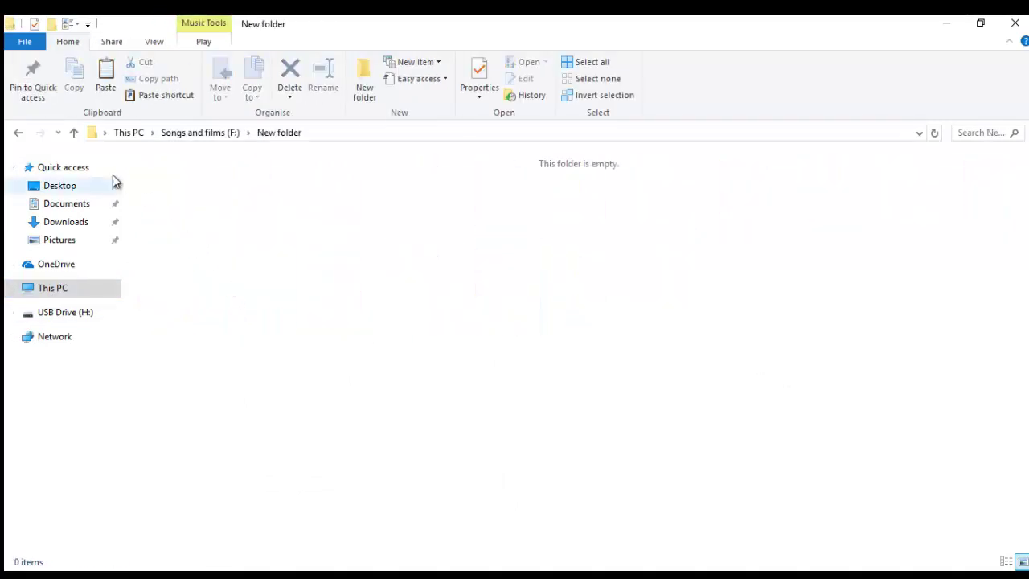
pyautogui.rightClick(200, 188)
pyautogui.click(257, 288)
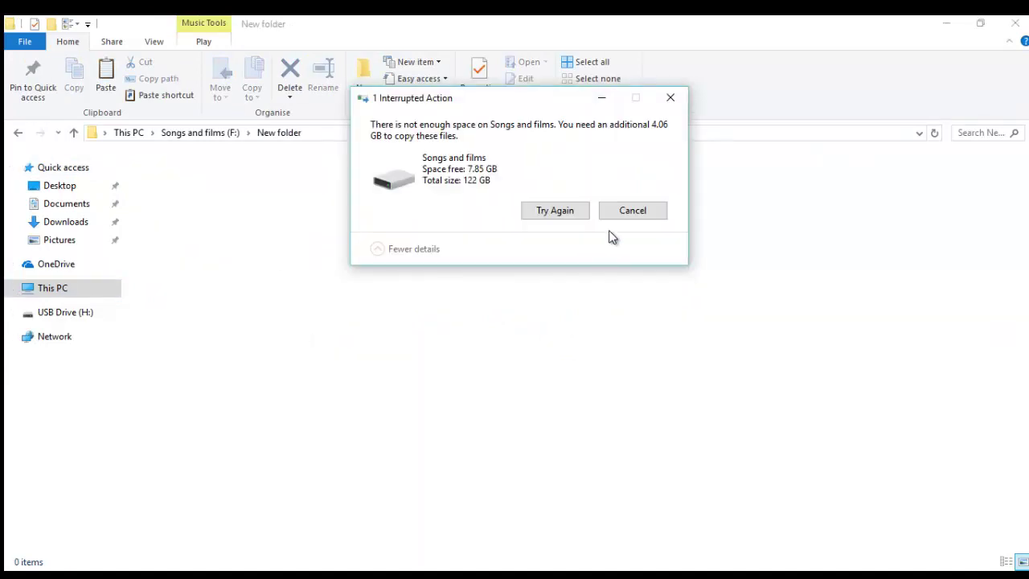
pyautogui.click(644, 216)
pyautogui.click(18, 134)
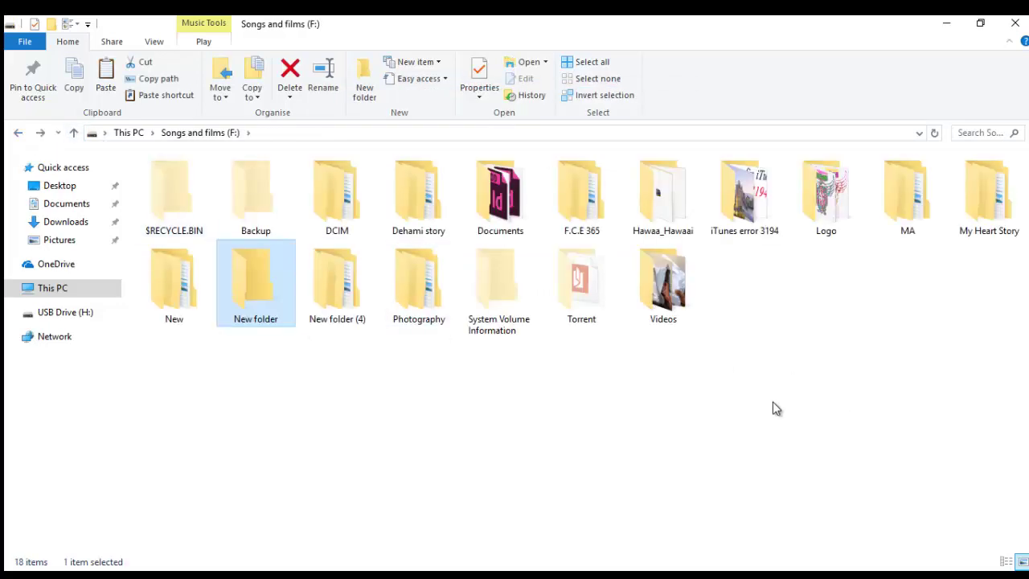
pyautogui.click(19, 134)
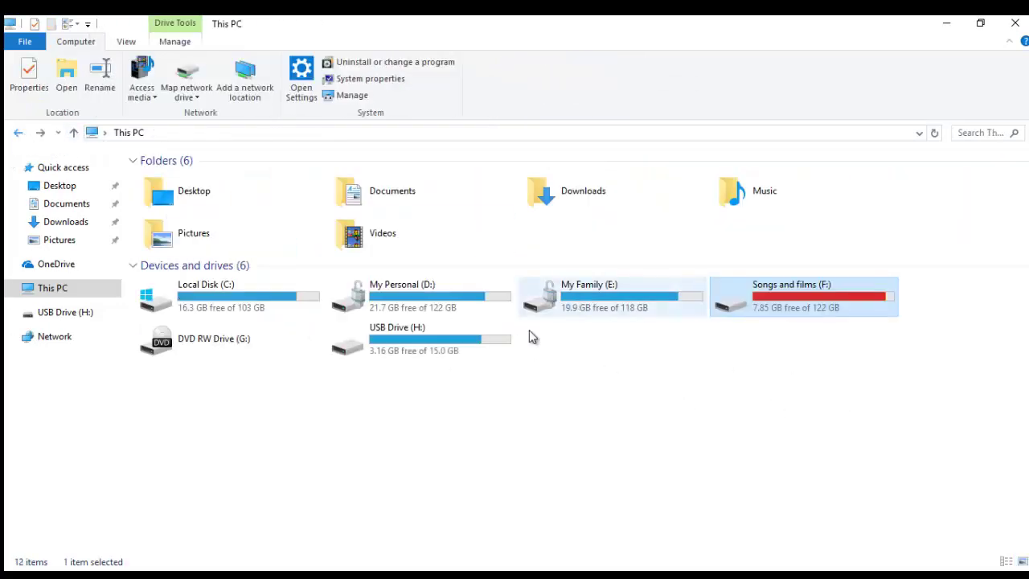
# Paste the copied FOUND.000 folder into the root of the My Family (E:) drive.
pyautogui.doubleClick(606, 314)
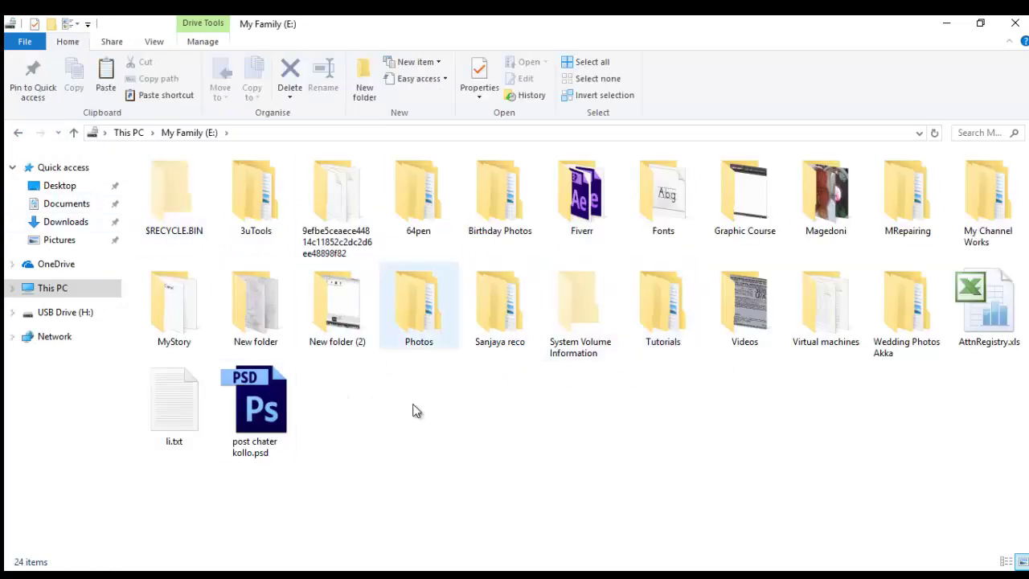
pyautogui.click(17, 133)
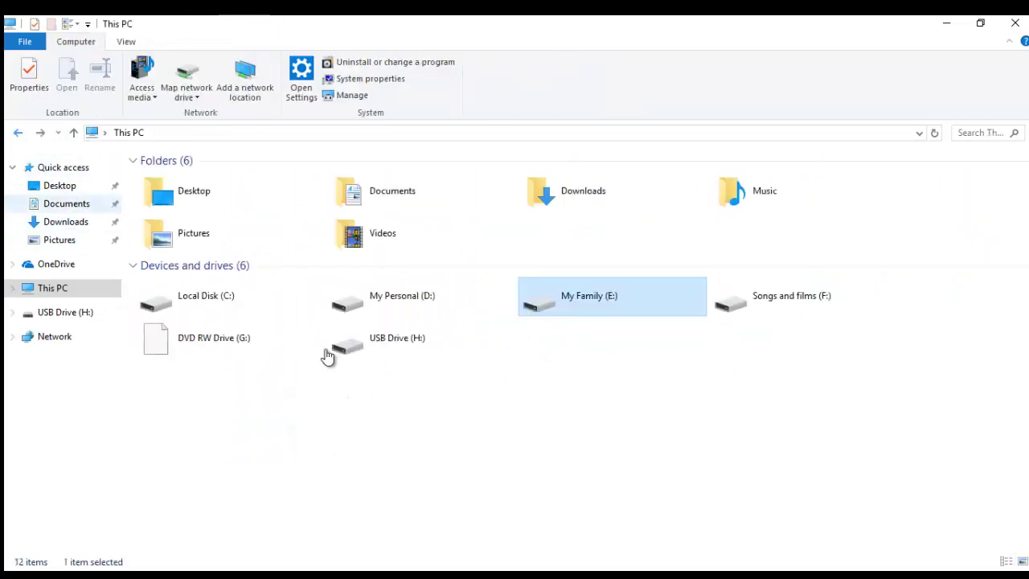
pyautogui.doubleClick(598, 316)
pyautogui.rightClick(378, 398)
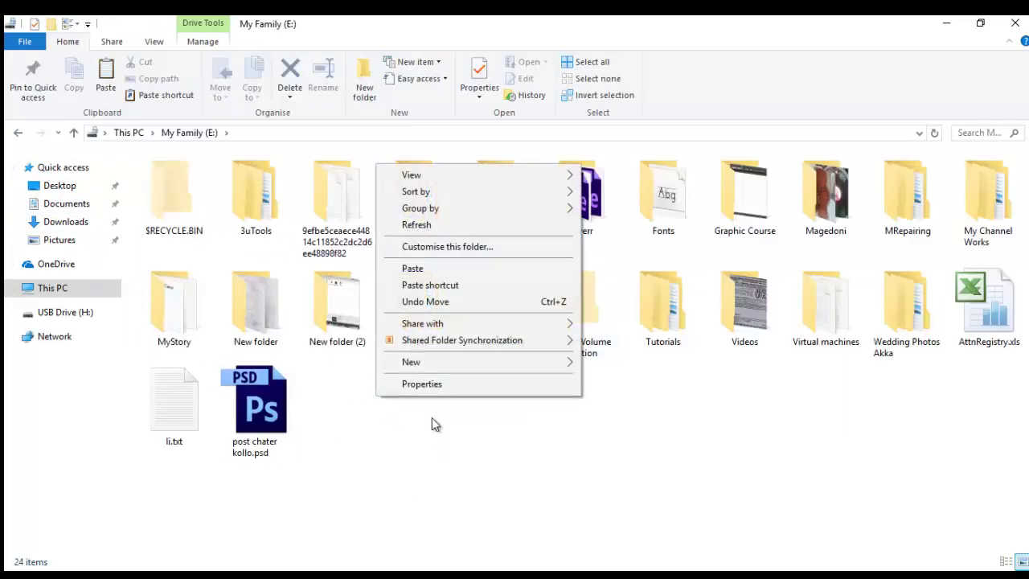
pyautogui.click(439, 269)
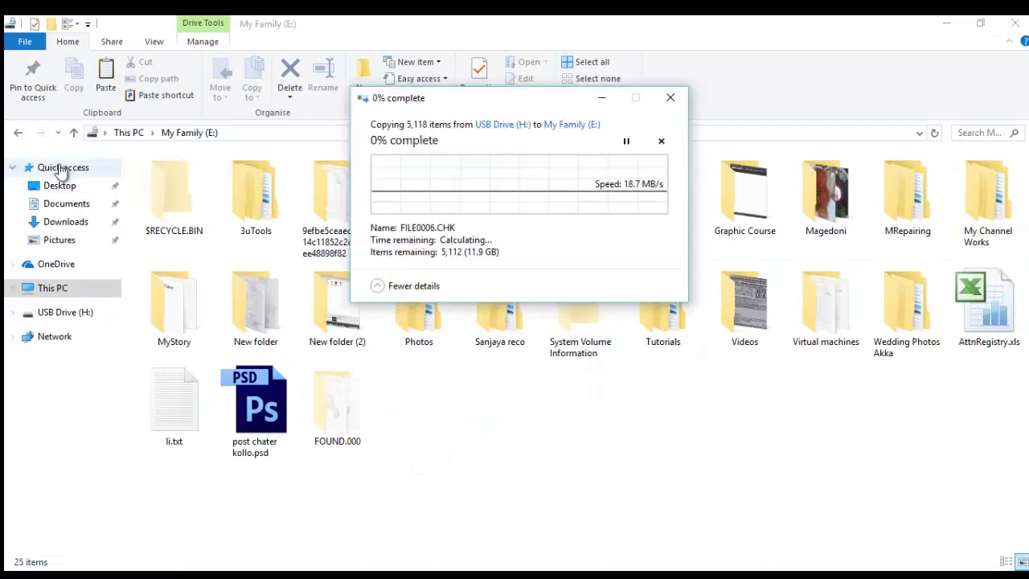
pyautogui.click(17, 134)
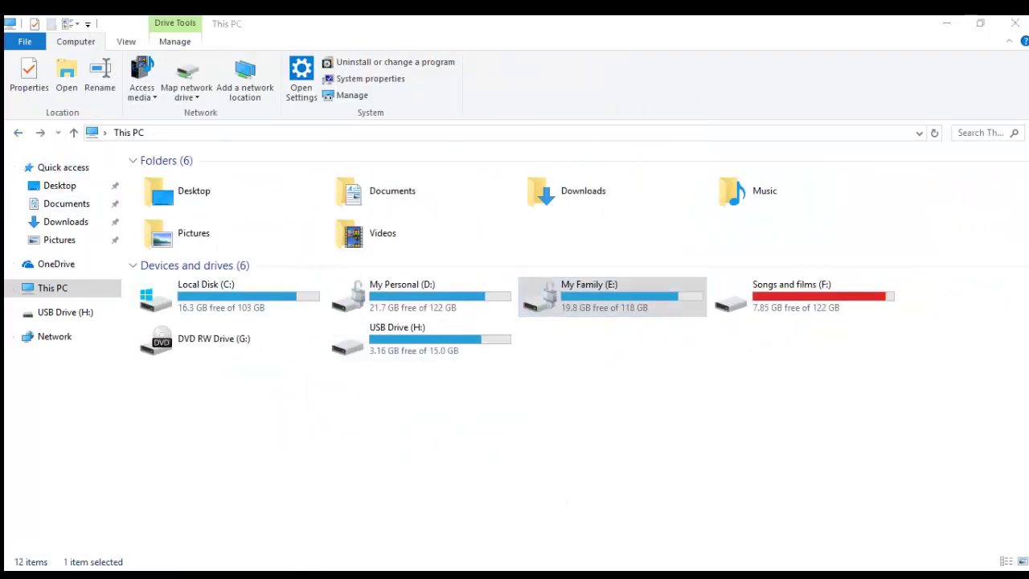
pyautogui.click(213, 534)
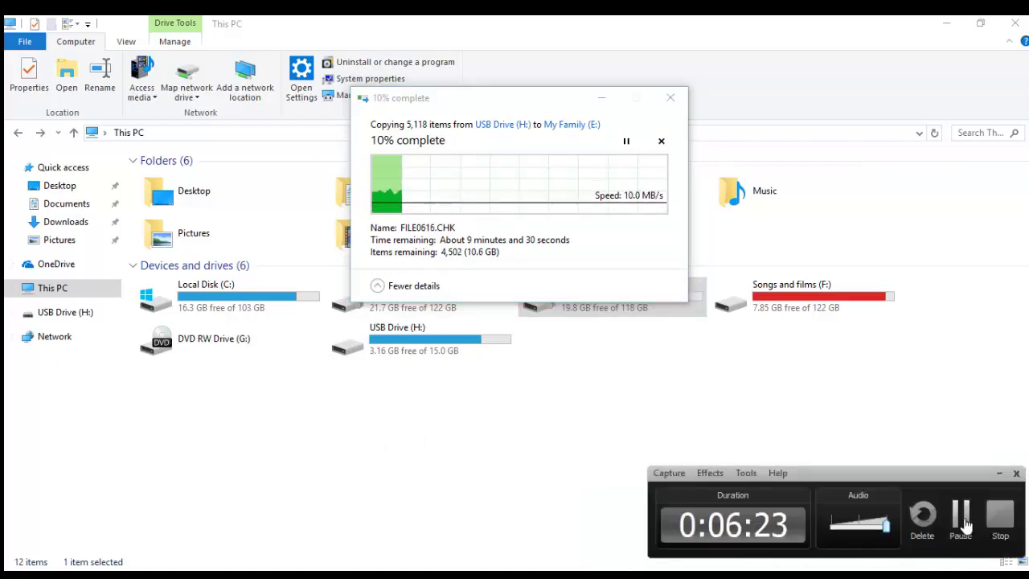
pyautogui.click(962, 519)
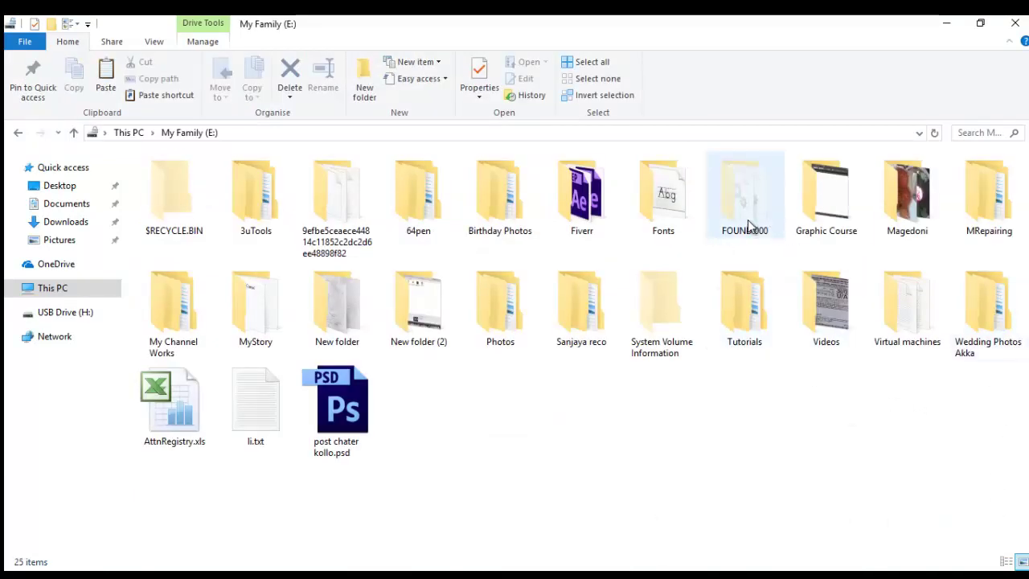
# Open the copied FOUND.000 folder on My Family (E:) and look through its CHK files.
pyautogui.moveTo(737, 251)
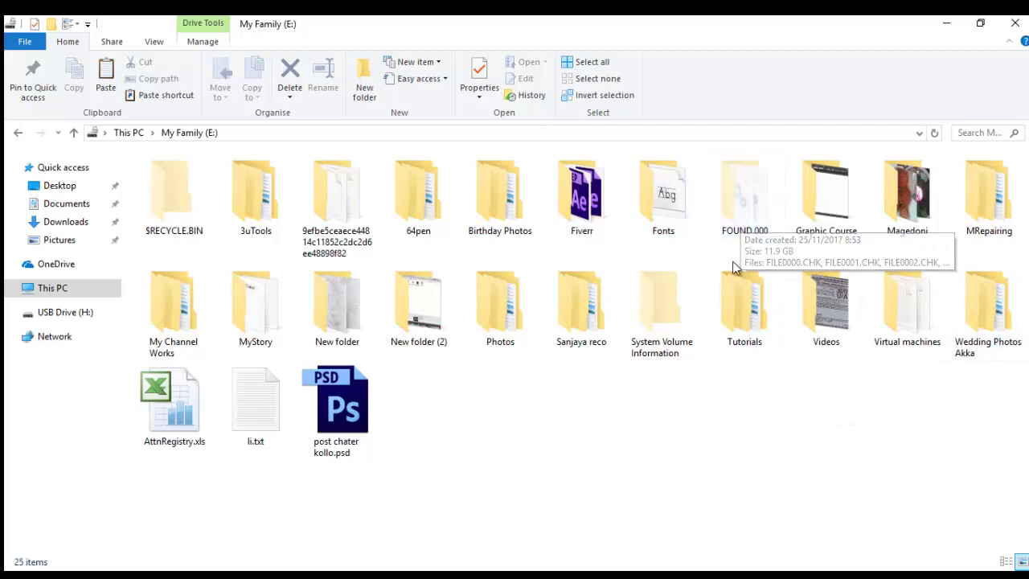
pyautogui.doubleClick(746, 208)
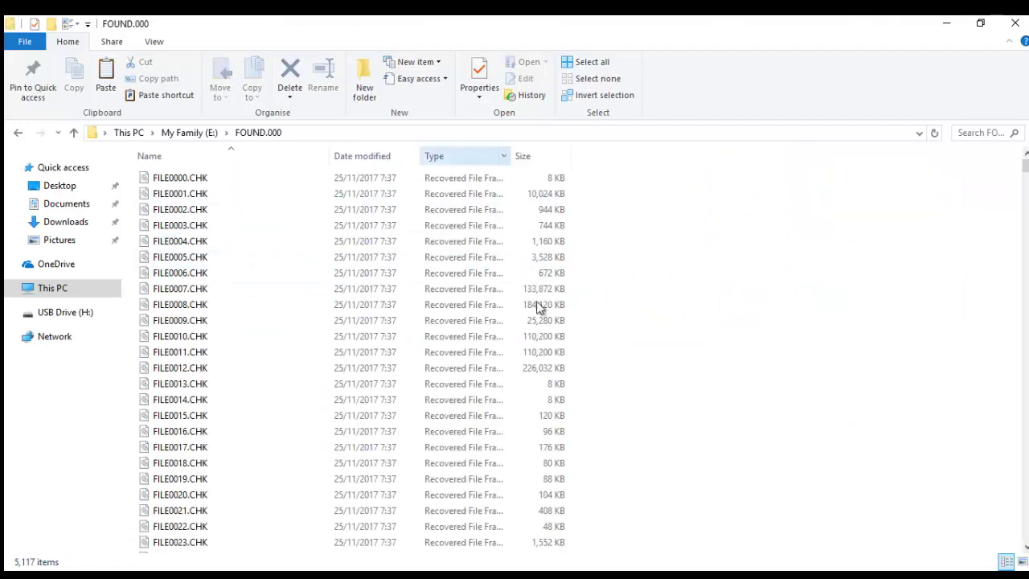
pyautogui.scroll(-5, 515, 289)
pyautogui.moveTo(1025, 166)
pyautogui.mouseDown()
pyautogui.moveTo(1026, 533)
pyautogui.moveTo(1025, 166)
pyautogui.mouseUp()
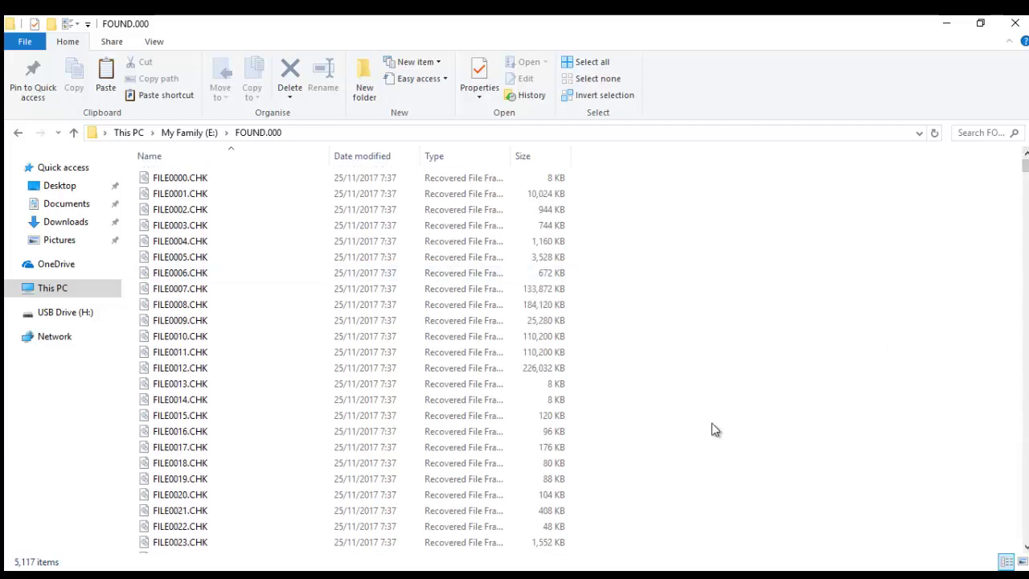
pyautogui.click(19, 134)
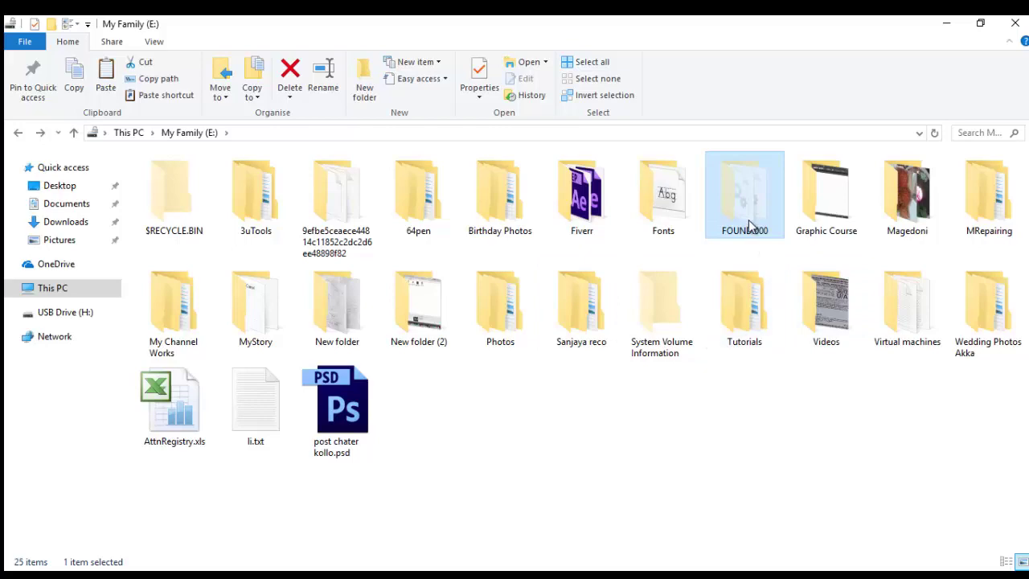
pyautogui.doubleClick(750, 226)
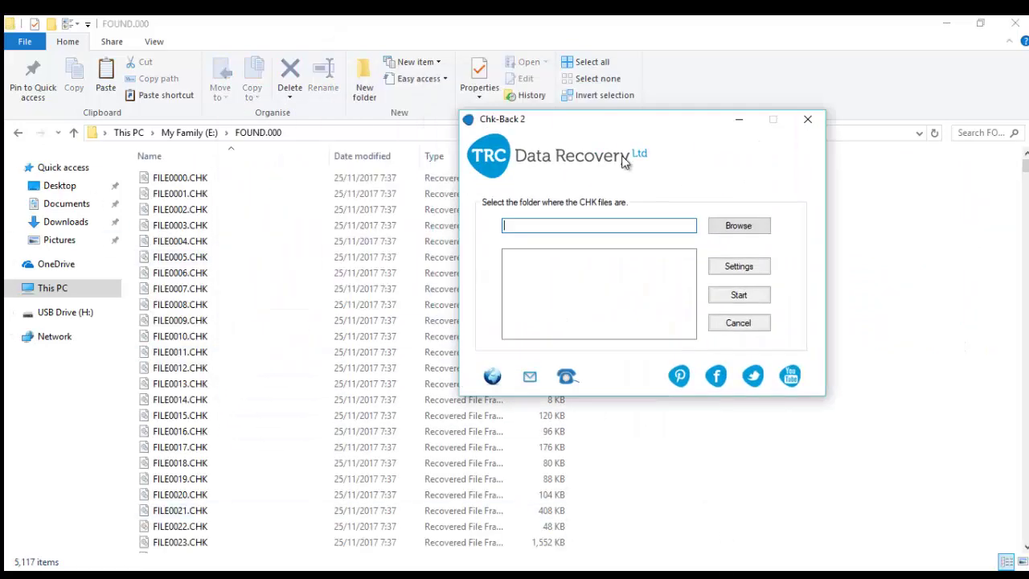
# Reposition the Chk-Back 2 window and choose FOUND.000 on My Family (E:) as the folder containing the CHK files.
pyautogui.moveTo(472, 107); pyautogui.dragTo(570, 70)
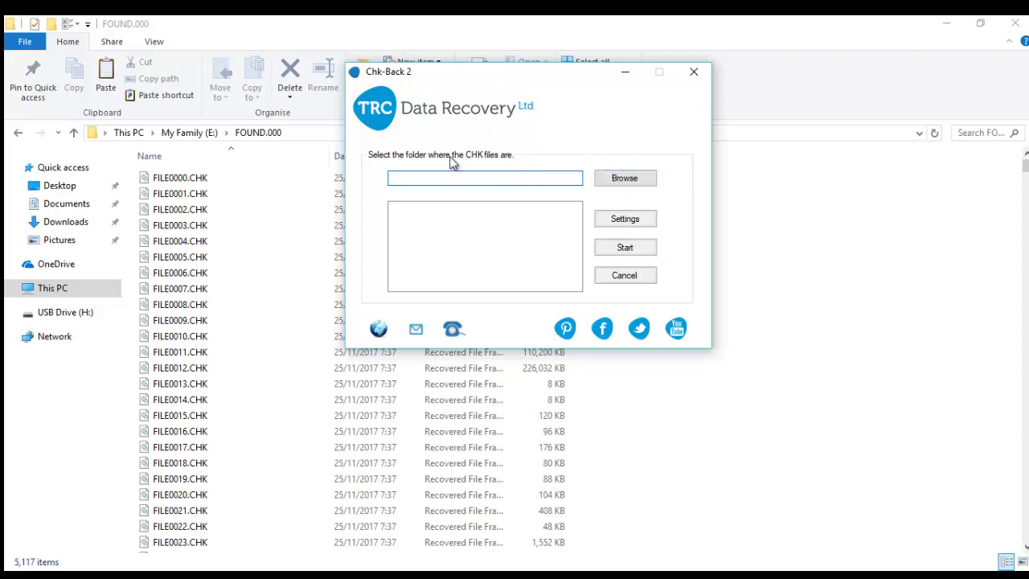
pyautogui.click(631, 178)
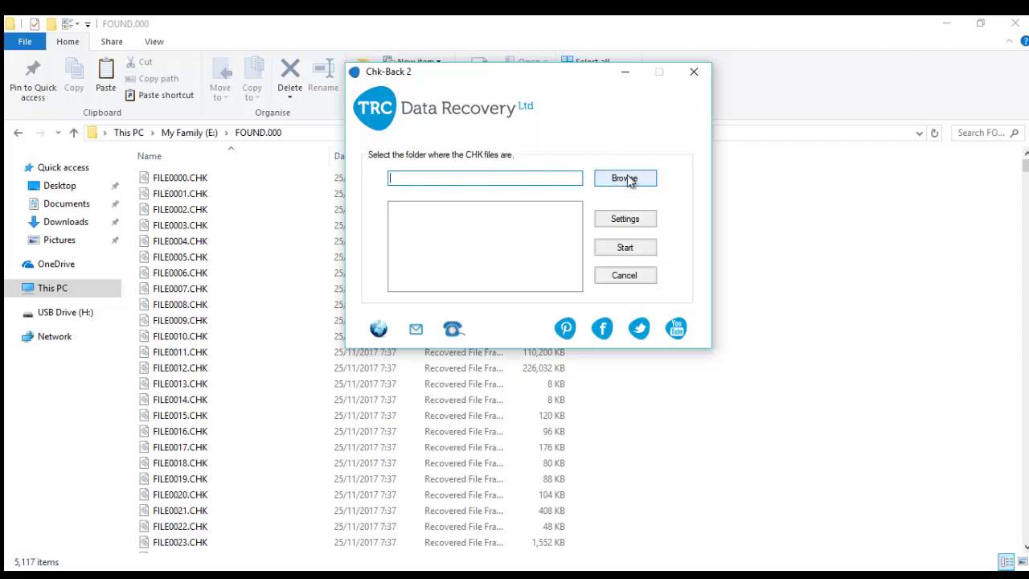
pyautogui.click(619, 178)
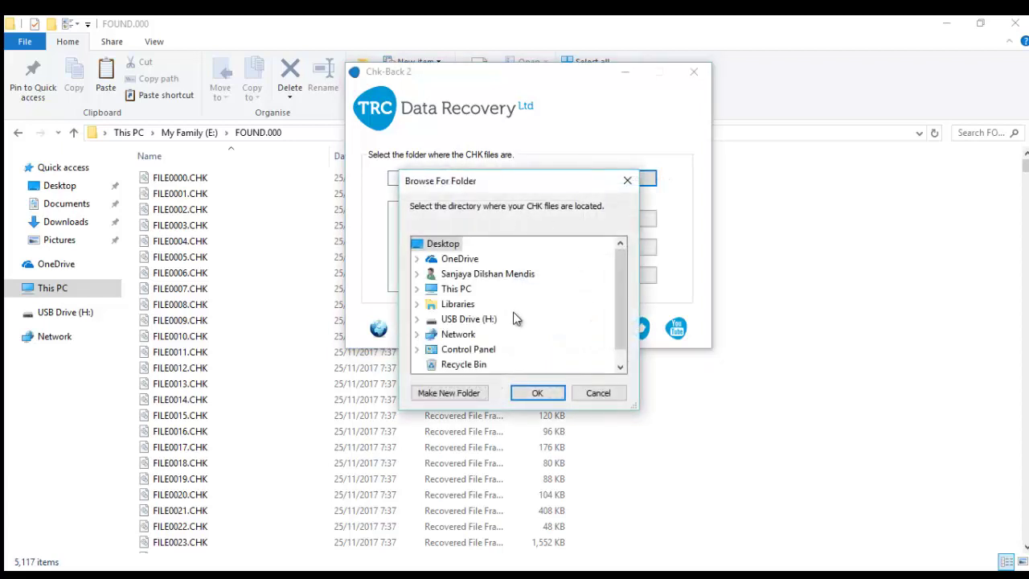
pyautogui.scroll(-1, 516, 319)
pyautogui.click(455, 275)
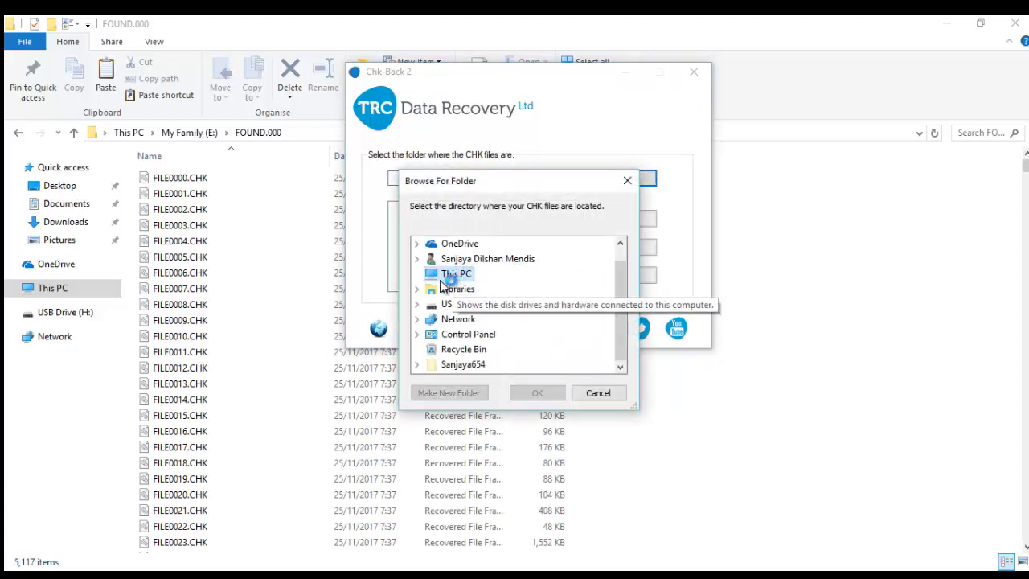
pyautogui.doubleClick(451, 276)
pyautogui.scroll(-2, 455, 290)
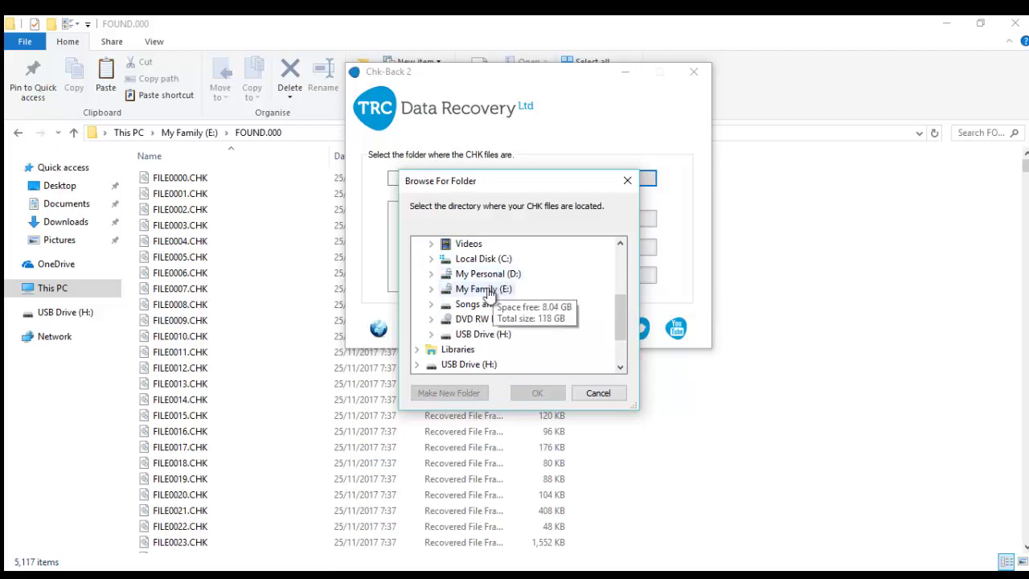
pyautogui.doubleClick(488, 294)
pyautogui.scroll(-1, 517, 292)
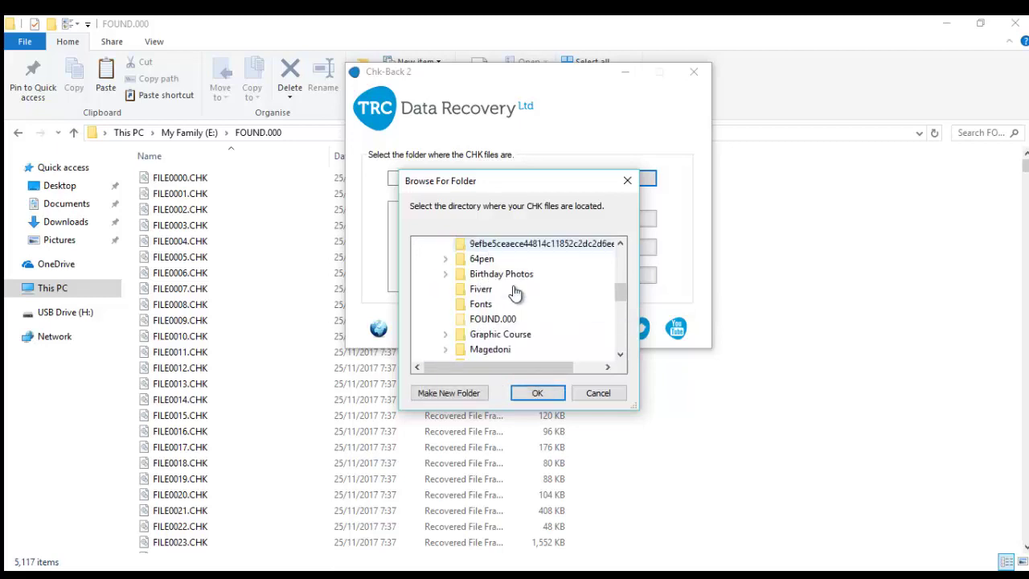
pyautogui.click(491, 321)
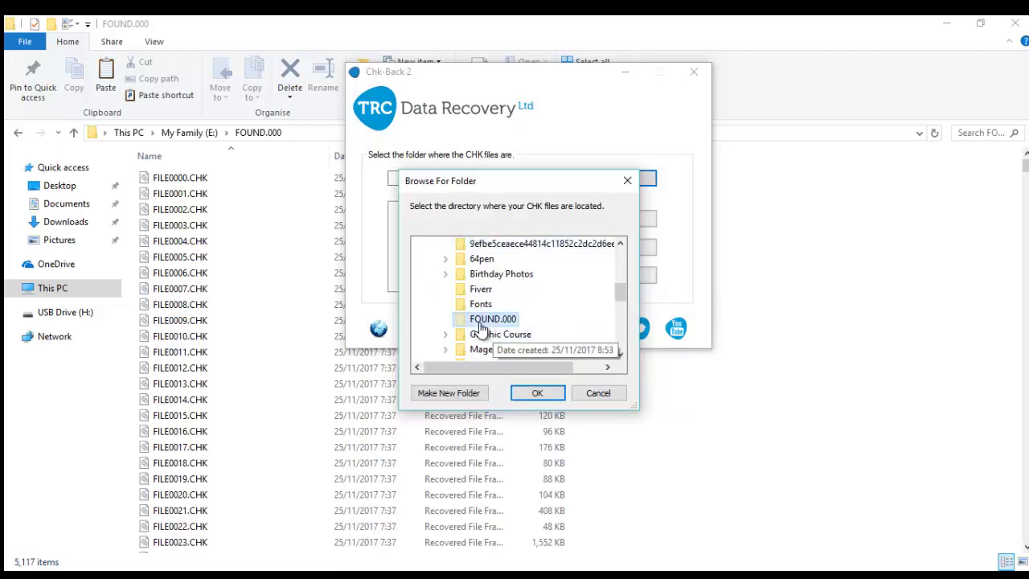
pyautogui.click(533, 402)
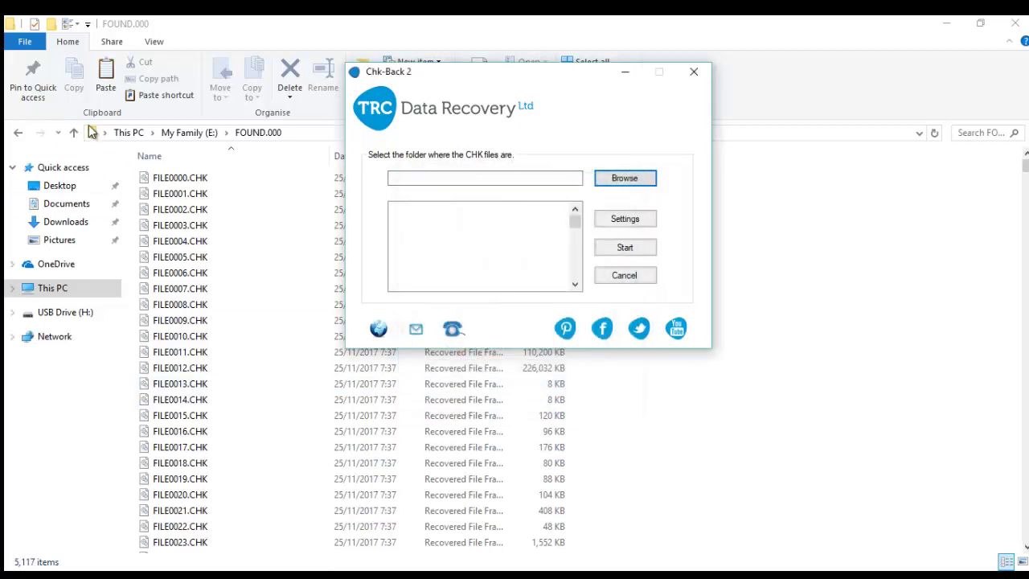
# Review the loaded CHK file list and start the recovery, creating the results folder within the original location.
pyautogui.scroll(-2, 527, 228)
pyautogui.scroll(-4, 525, 225)
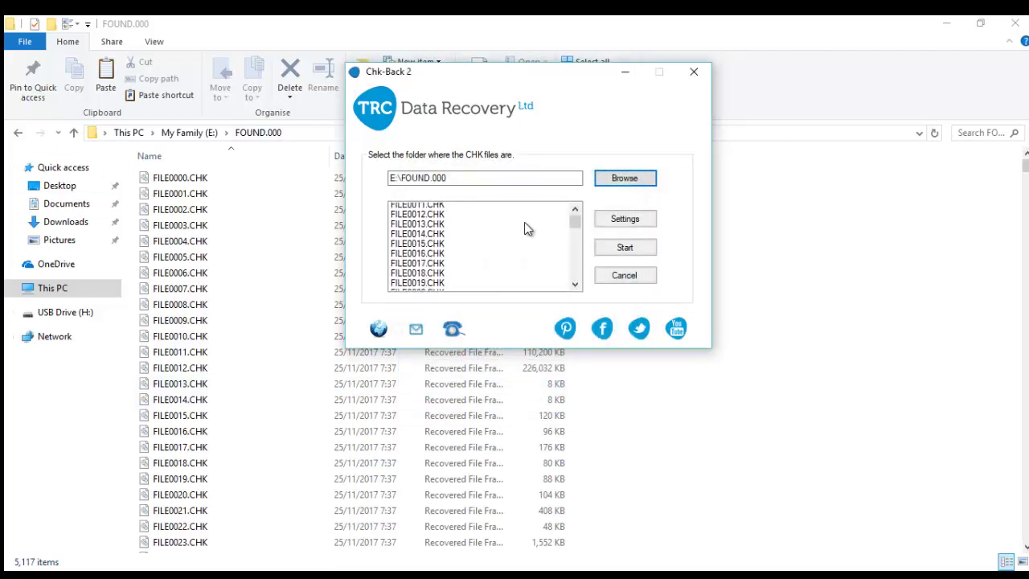
pyautogui.click(626, 249)
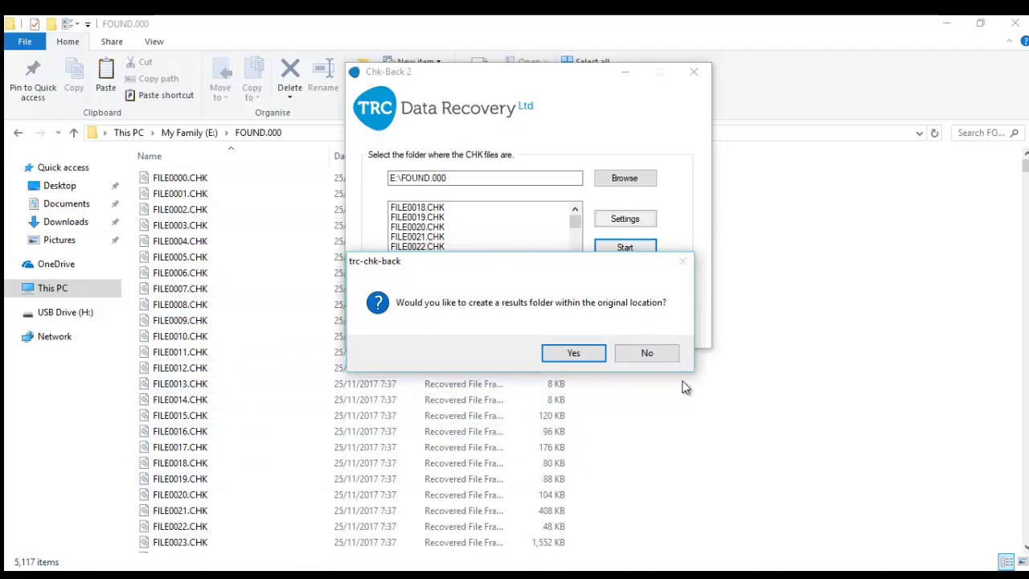
pyautogui.click(573, 354)
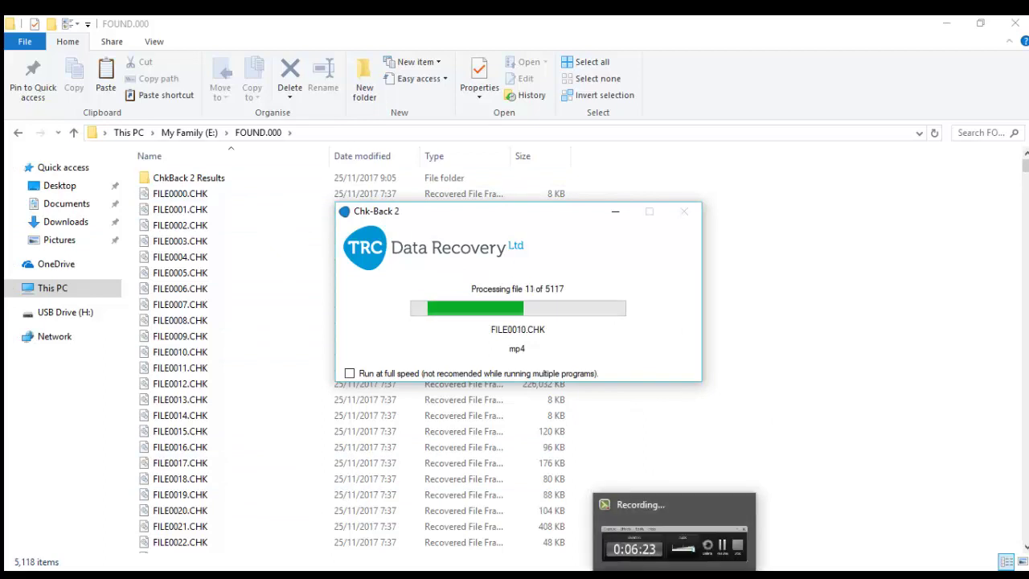
pyautogui.click(708, 543)
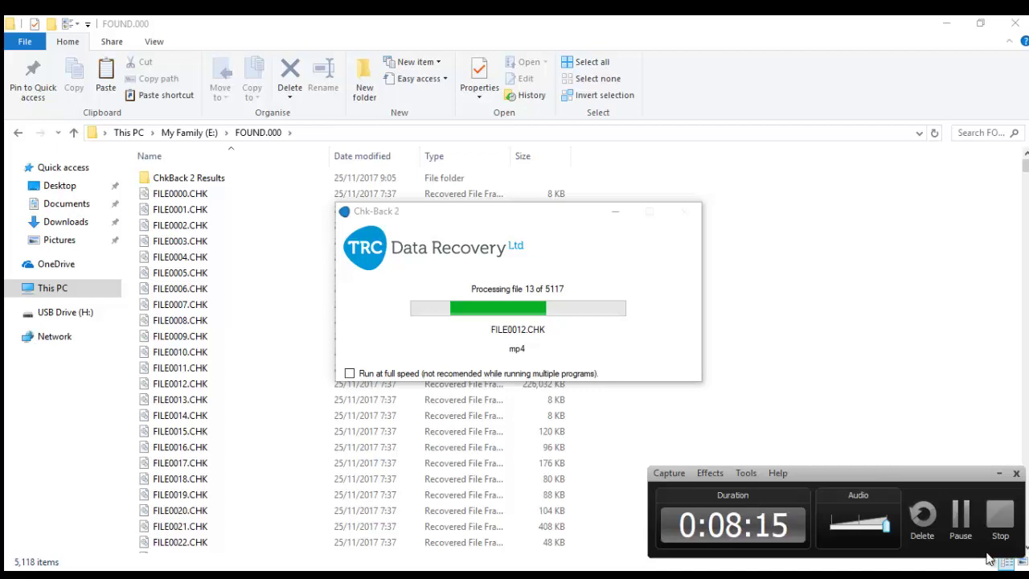
pyautogui.click(1000, 474)
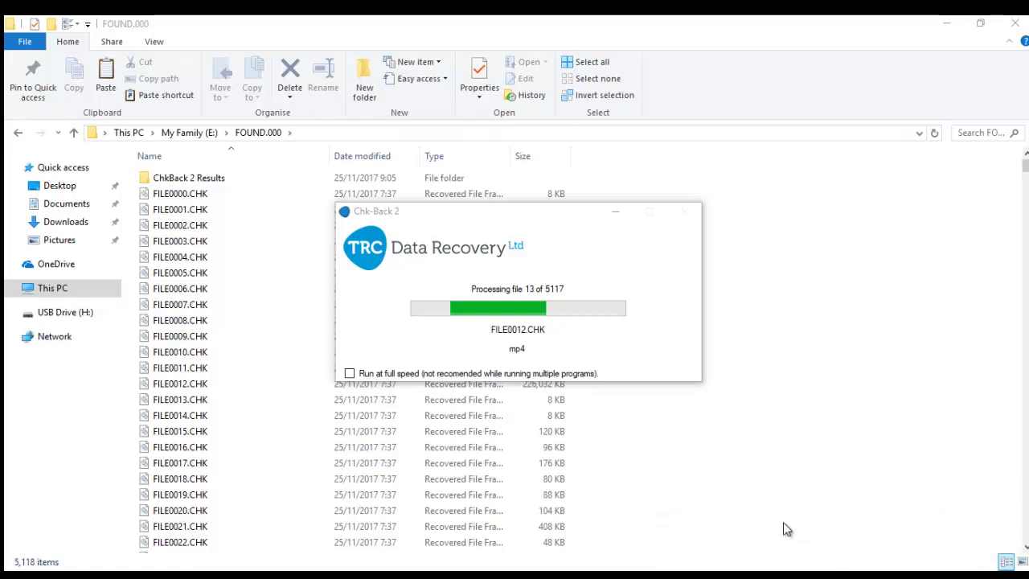
pyautogui.click(859, 541)
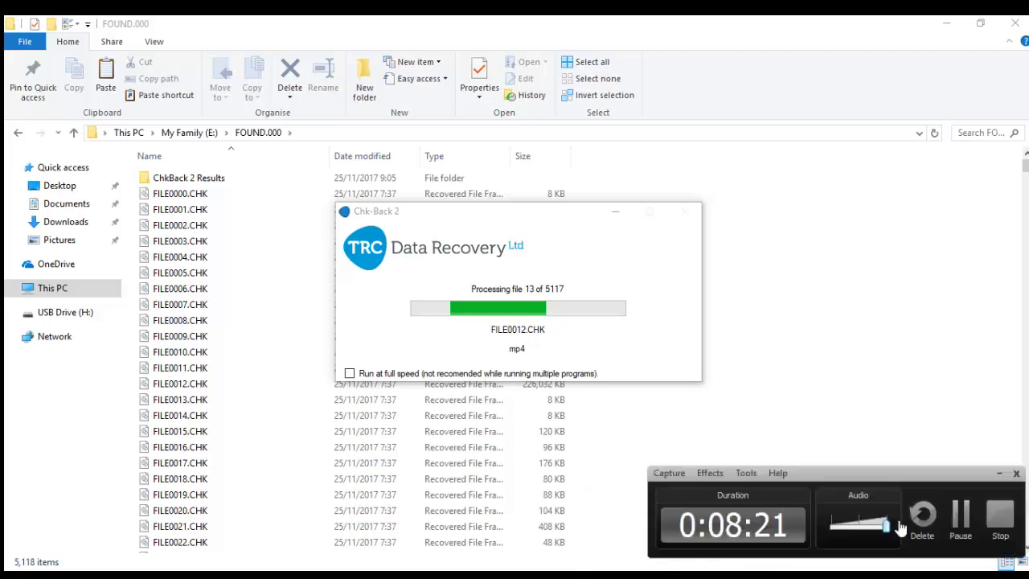
pyautogui.click(963, 529)
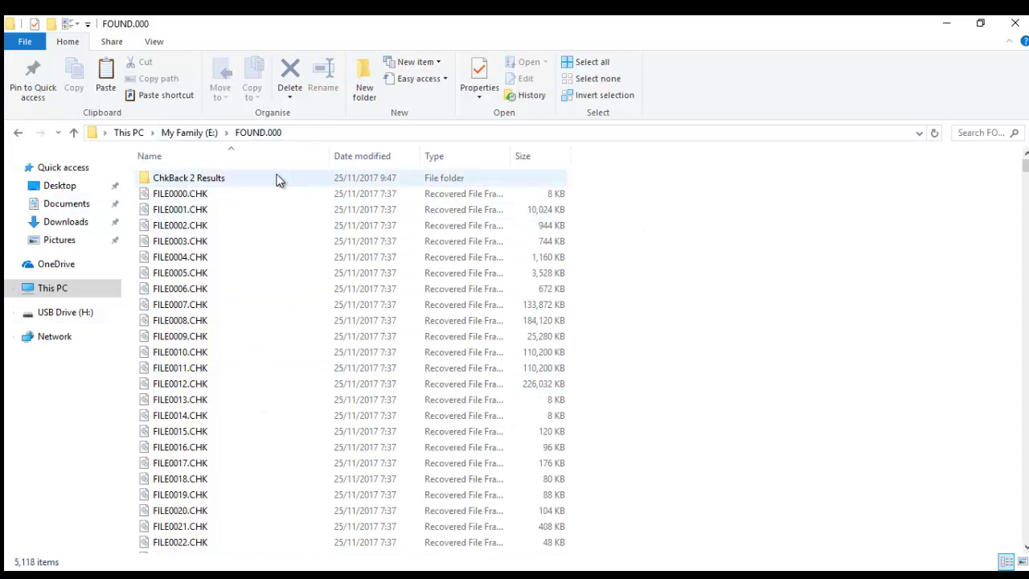
# Open the ChkBack 2 Results folder inside FOUND.000 on My Family (E:) and look through the recovered files.
pyautogui.doubleClick(253, 177)
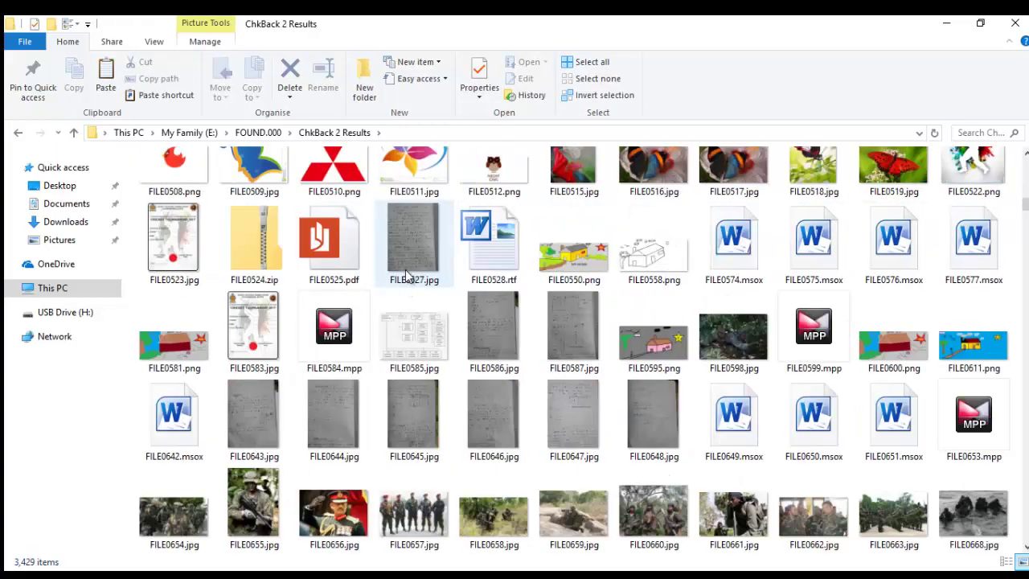
pyautogui.scroll(-5, 402, 279)
pyautogui.scroll(-15, 442, 256)
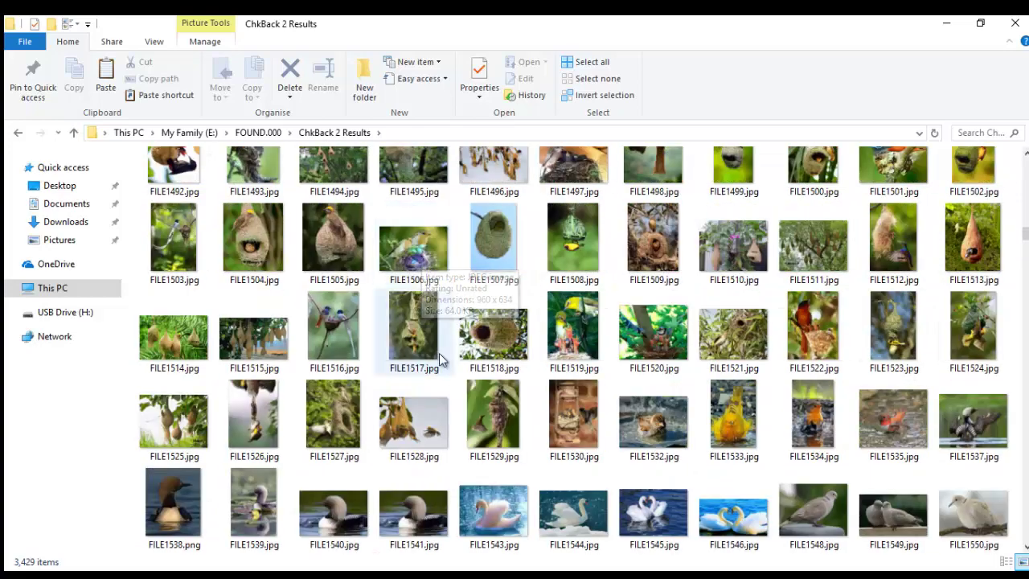
pyautogui.scroll(-5, 442, 309)
pyautogui.scroll(-6, 449, 303)
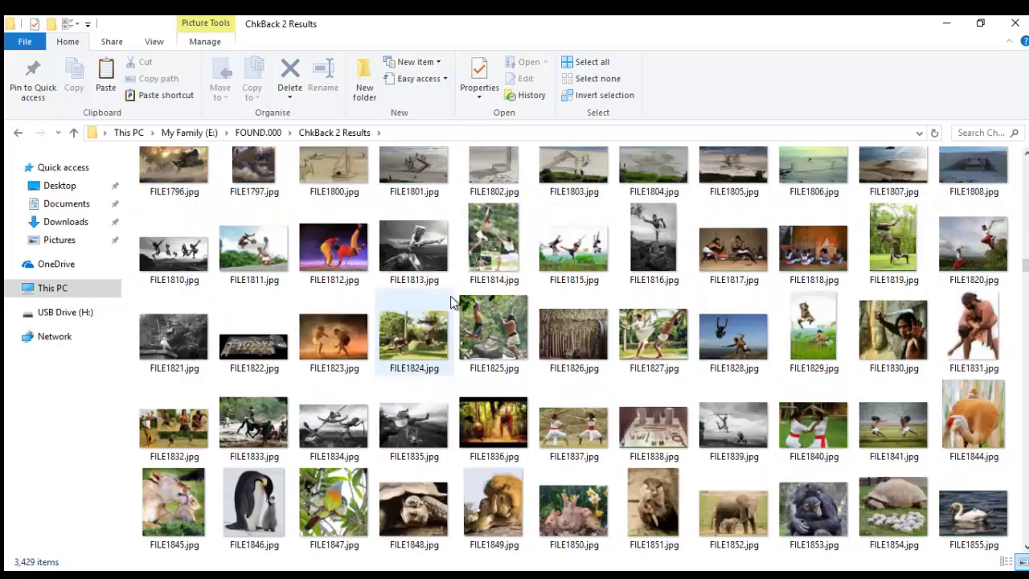
pyautogui.scroll(5, 452, 294)
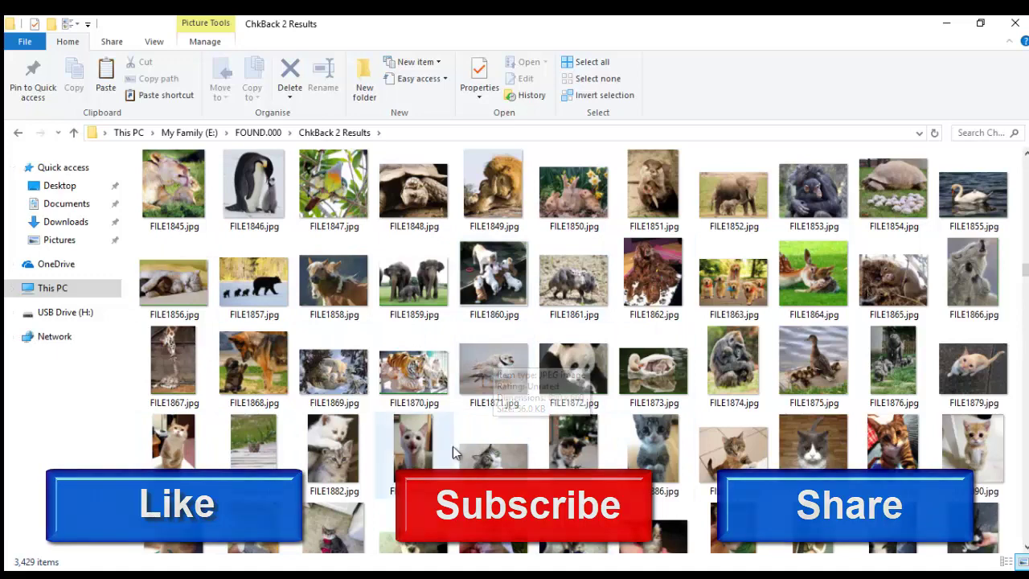
pyautogui.scroll(-3, 488, 434)
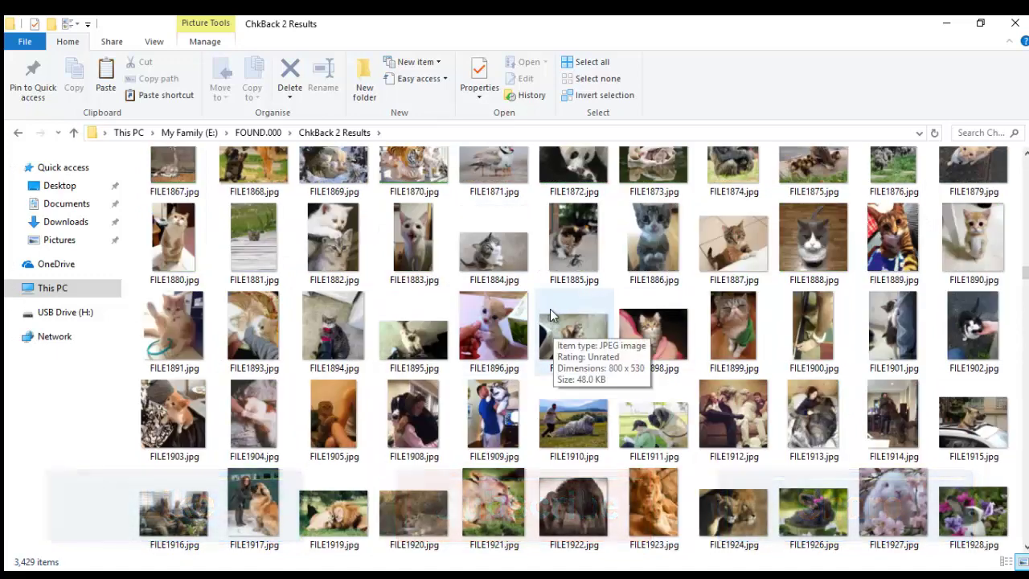
pyautogui.scroll(-12, 482, 297)
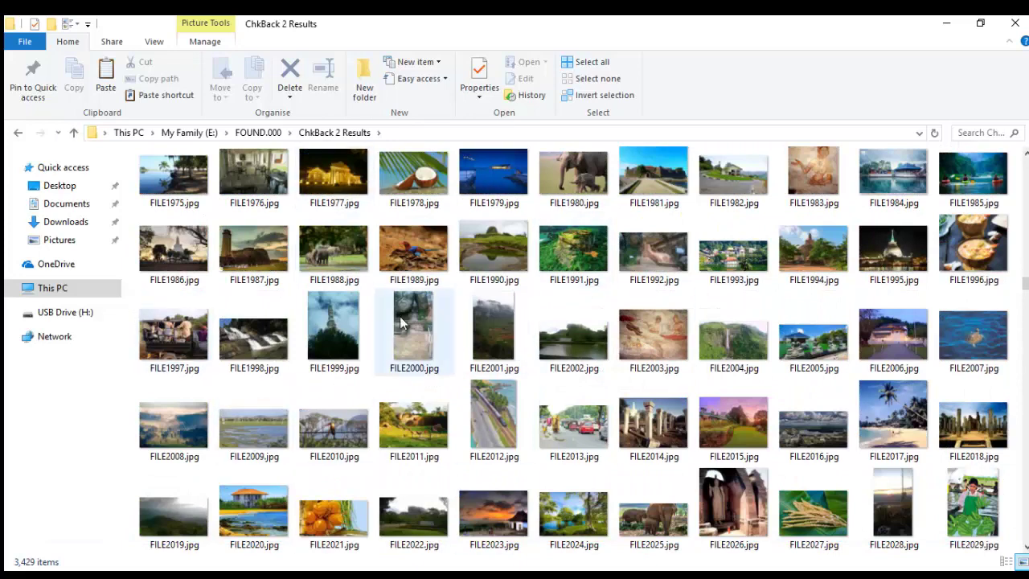